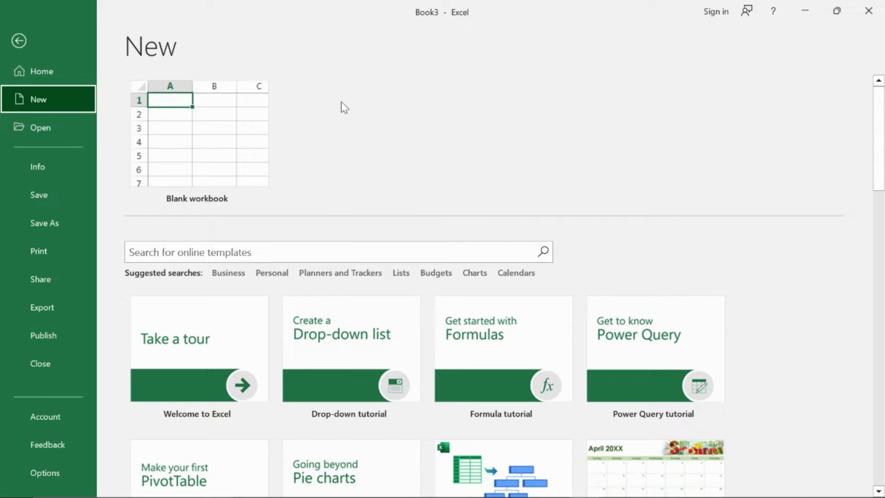
- Browse the New page templates, then go back to the blank Book3 worksheet
{"action": "scroll", "coordinate": [505, 155], "scroll_direction": "down", "scroll_amount": 3}
{"action": "scroll", "coordinate": [650, 213], "scroll_direction": "down", "scroll_amount": 4}
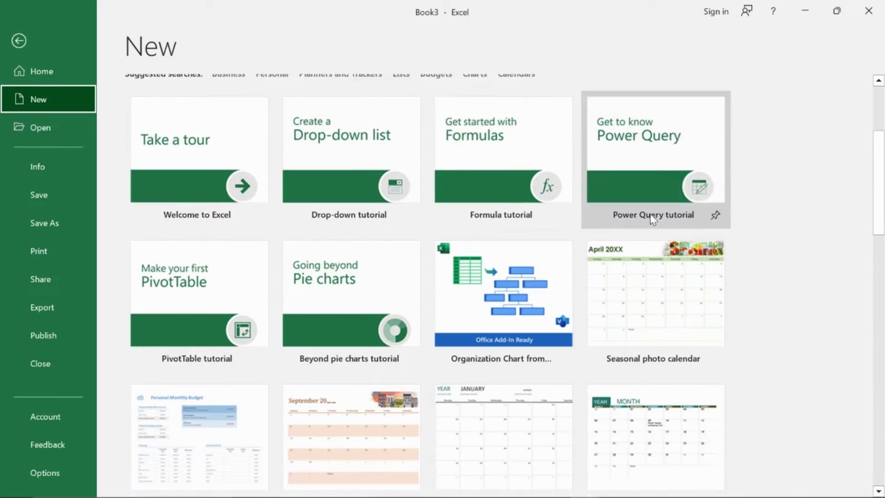
{"action": "scroll", "coordinate": [718, 256], "scroll_direction": "up", "scroll_amount": 7}
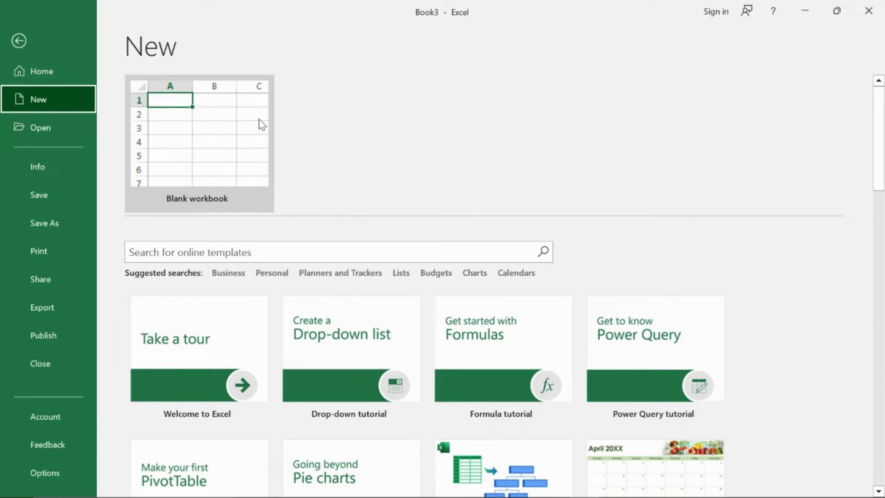
{"action": "left_click", "coordinate": [63, 41]}
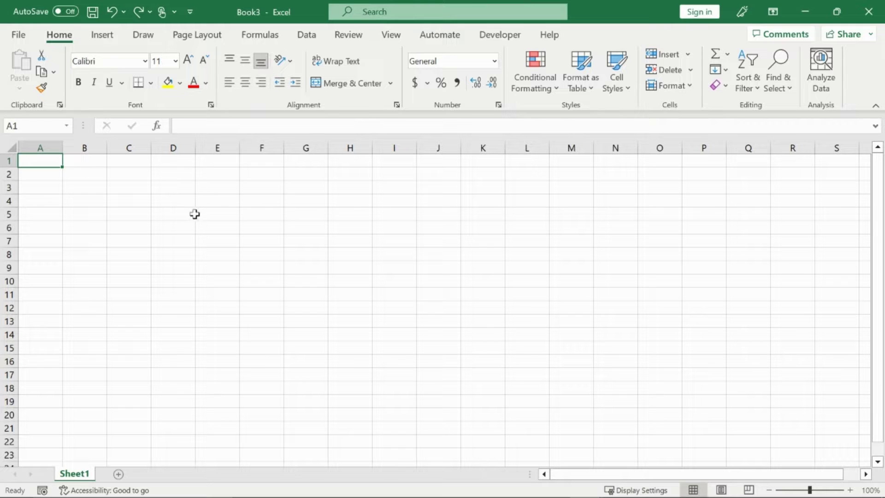
- Jump from D3 to cell M10 by entering M10 in the Name Box
{"action": "left_click", "coordinate": [179, 187]}
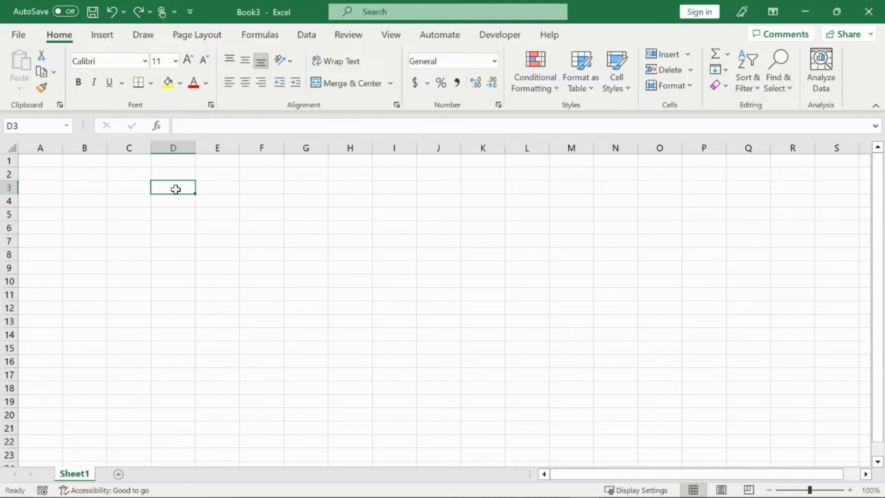
{"action": "left_click", "coordinate": [28, 126]}
{"action": "key", "text": "BackSpace"}
{"action": "type", "text": "M10"}
{"action": "key", "text": "Return"}
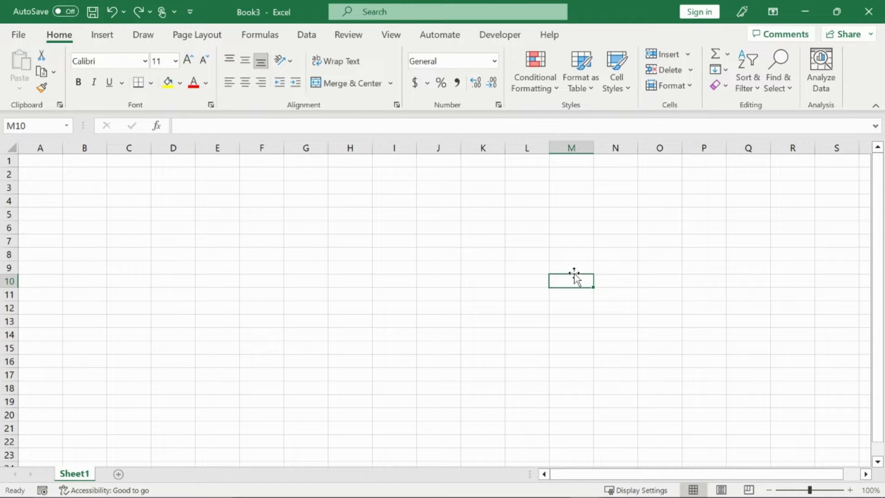
{"action": "left_click", "coordinate": [86, 172]}
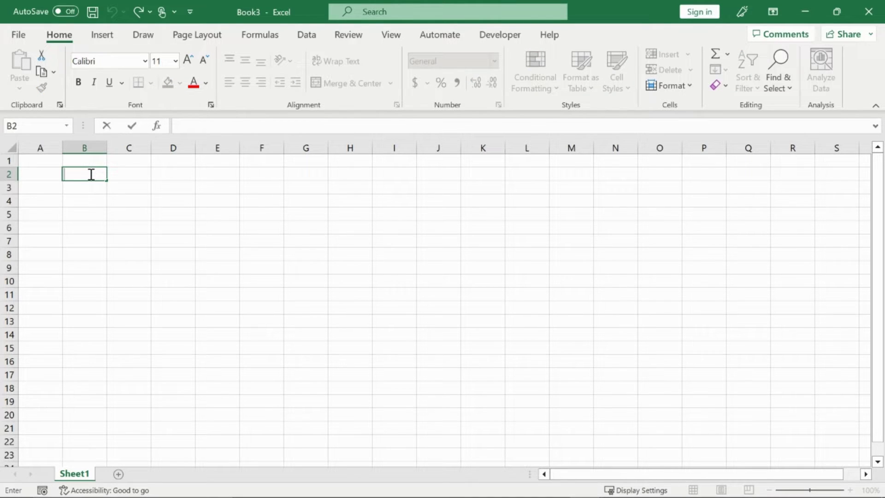
{"action": "left_click", "coordinate": [131, 173]}
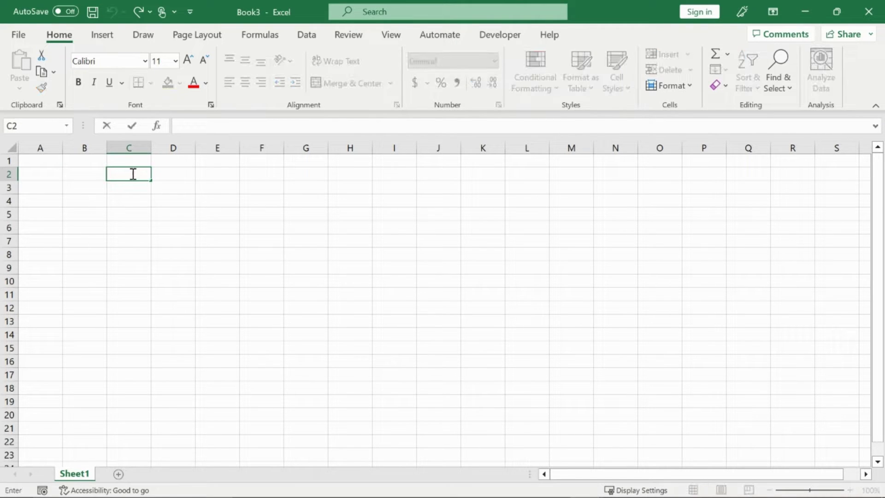
{"action": "right_click", "coordinate": [133, 174]}
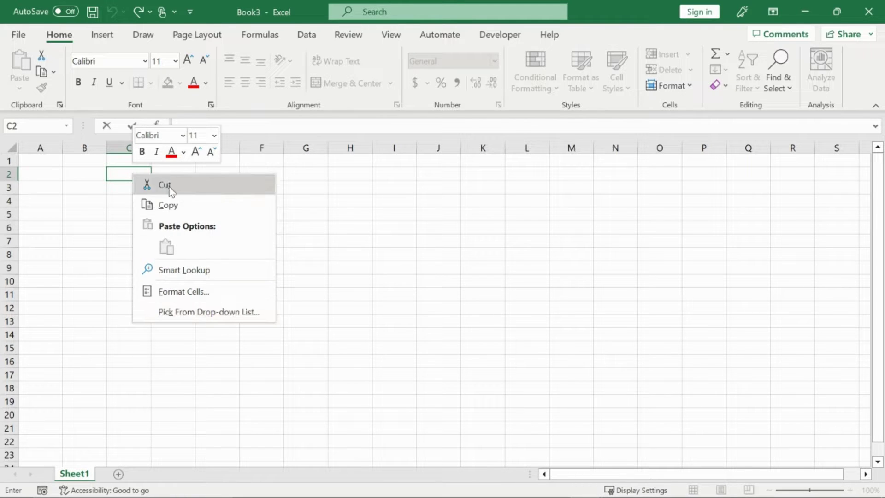
{"action": "key", "text": "Escape"}
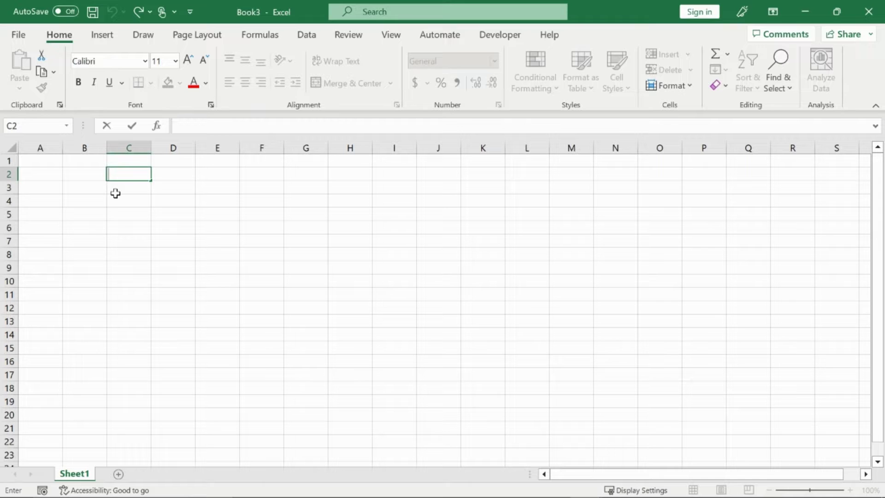
{"action": "left_click", "coordinate": [88, 174]}
{"action": "right_click", "coordinate": [88, 174]}
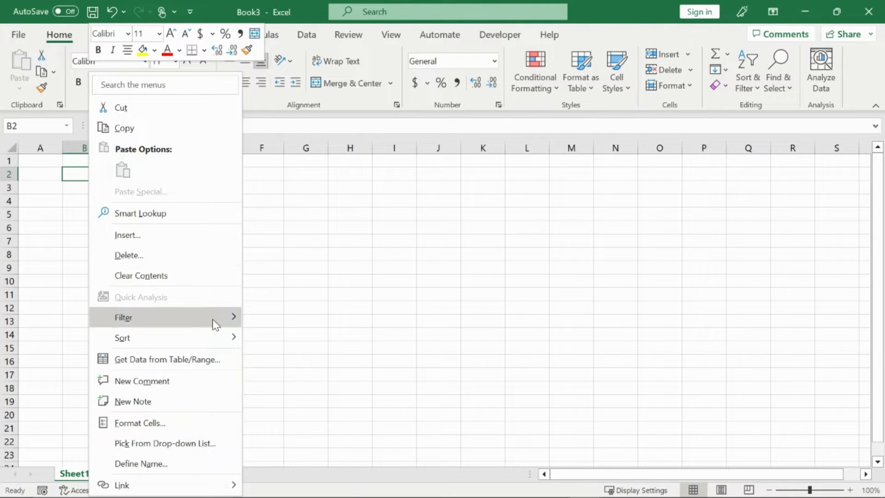
{"action": "mouse_move", "coordinate": [216, 346]}
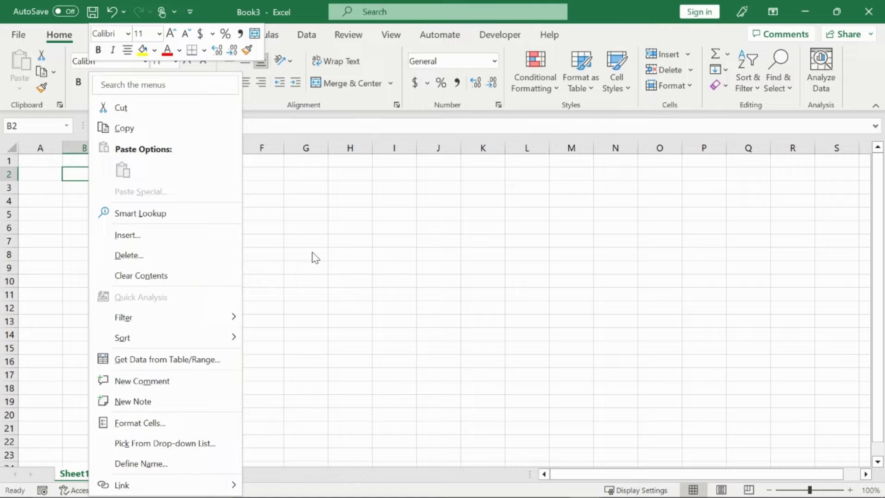
{"action": "key", "text": "Escape"}
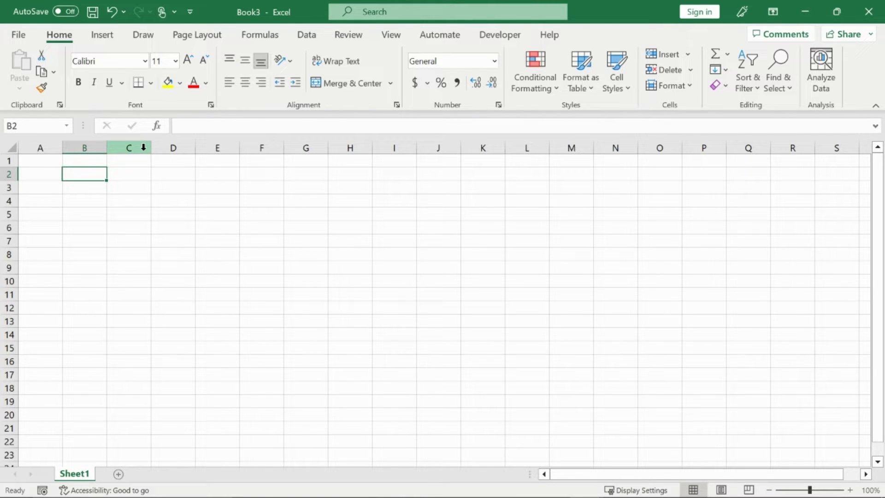
- Check the column C and row 2 right-click menus, leaving column C's menu open
{"action": "left_click", "coordinate": [188, 189]}
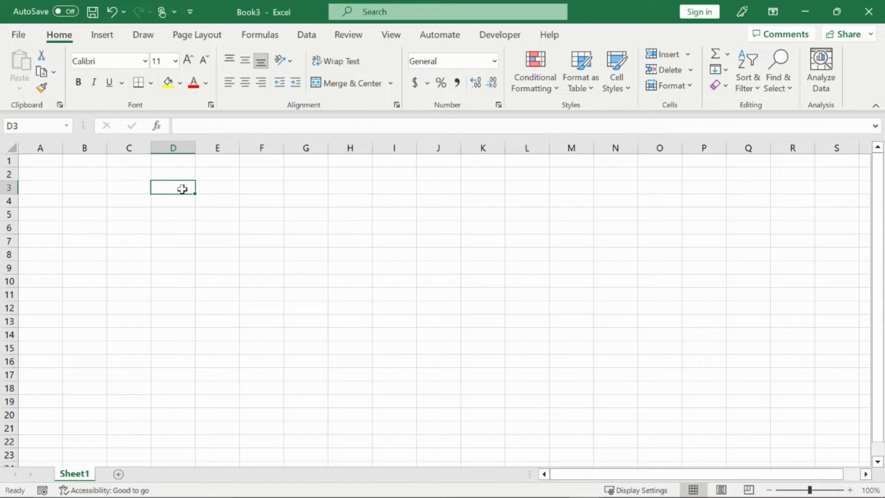
{"action": "left_click", "coordinate": [193, 245]}
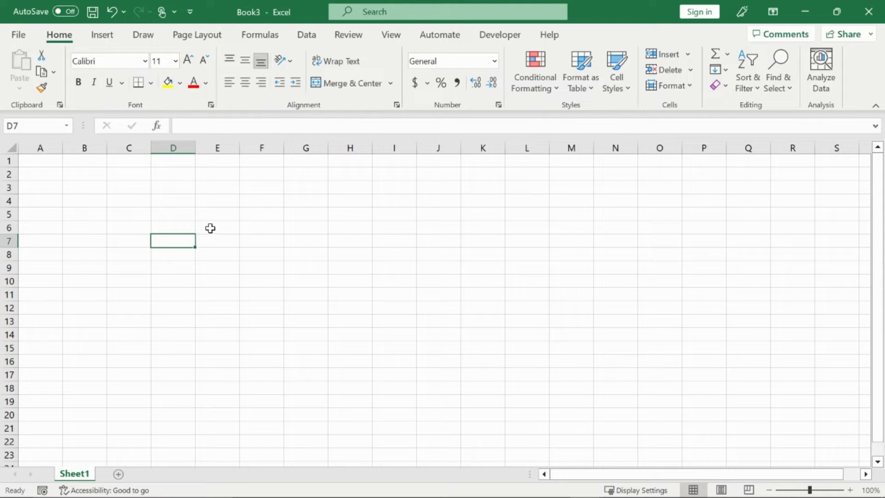
{"action": "right_click", "coordinate": [137, 149]}
{"action": "key", "text": "Escape"}
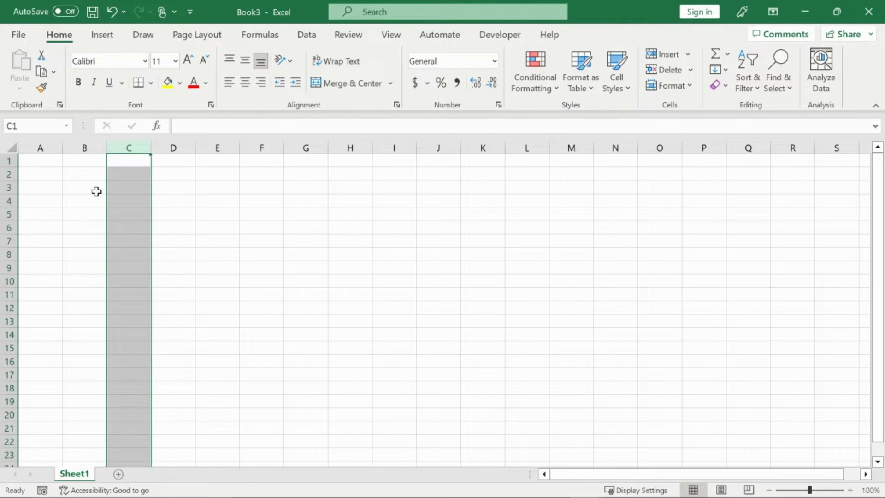
{"action": "left_click", "coordinate": [94, 192]}
{"action": "right_click", "coordinate": [10, 174]}
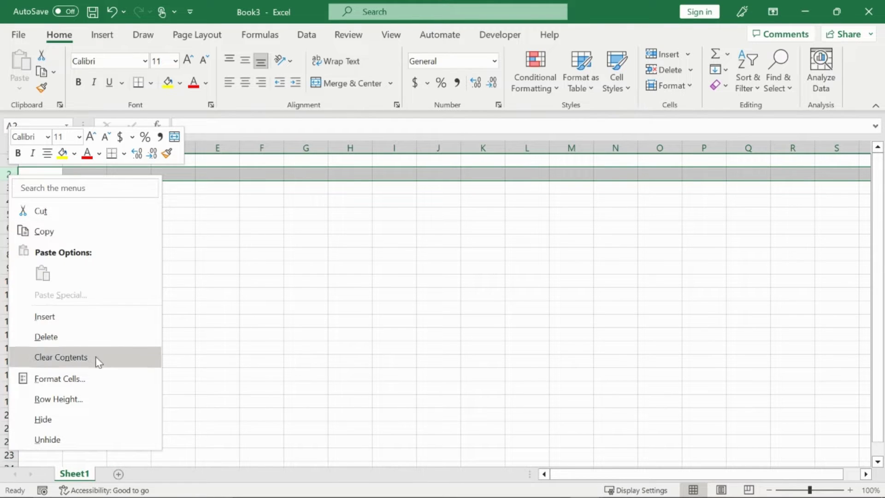
{"action": "key", "text": "Escape"}
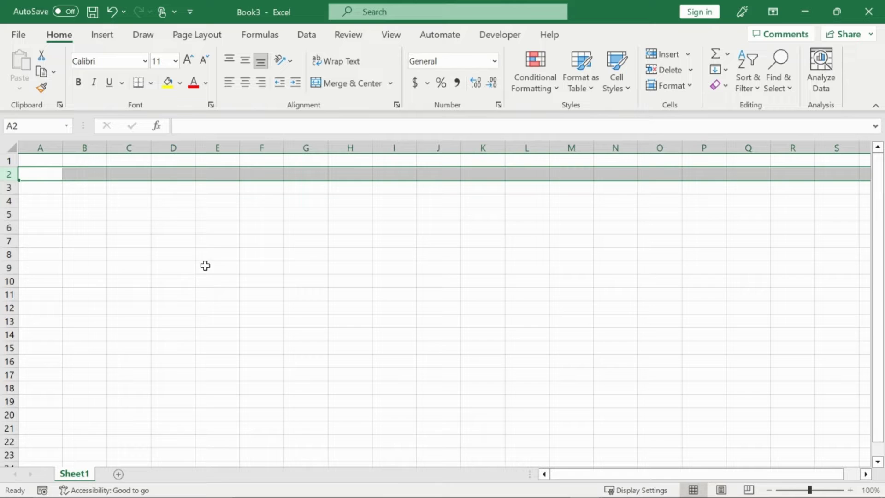
{"action": "left_click", "coordinate": [156, 190]}
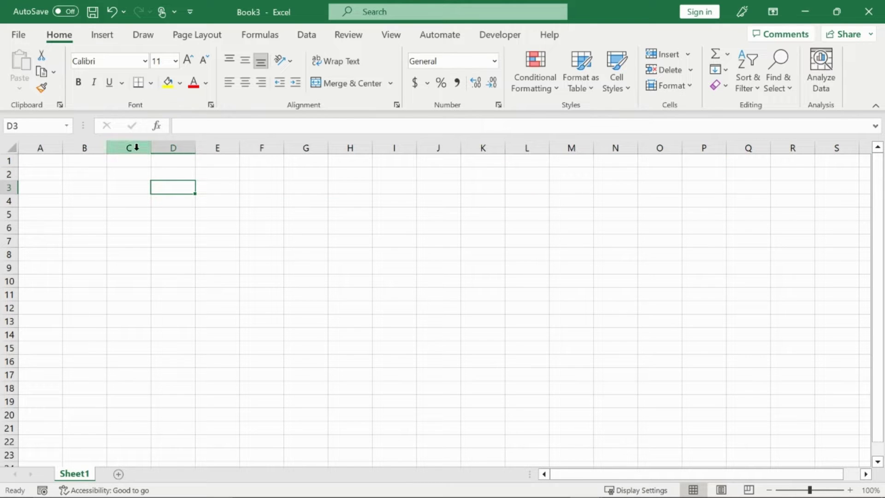
{"action": "right_click", "coordinate": [137, 149]}
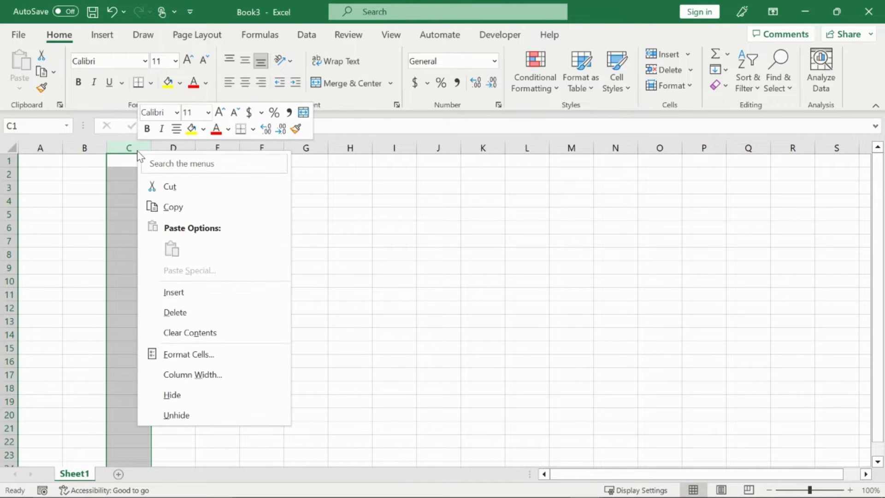
- Insert a blank column at C and enter Hello in cell C2
{"action": "left_click", "coordinate": [238, 296]}
{"action": "left_click", "coordinate": [132, 178]}
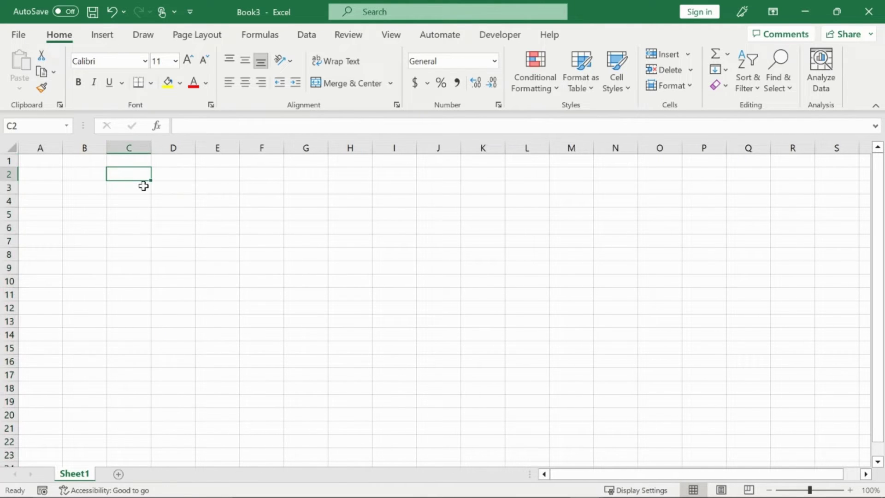
{"action": "type", "text": "Hee"}
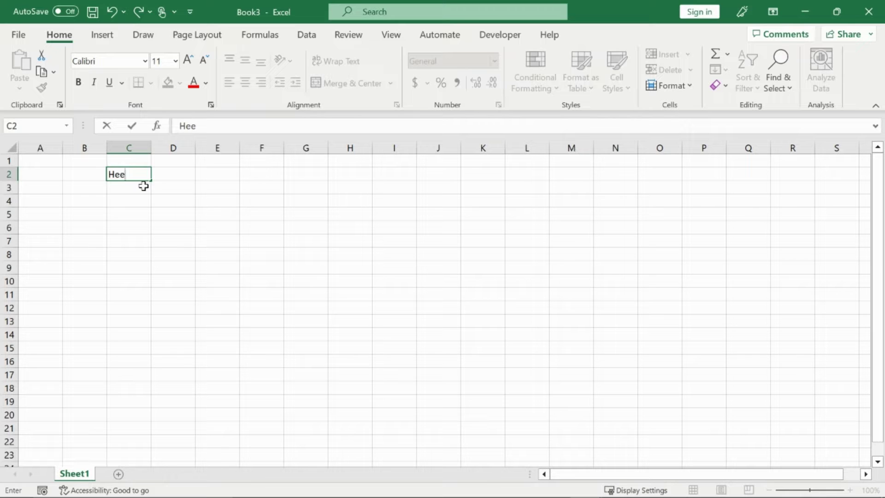
{"action": "key", "text": "BackSpace"}
{"action": "type", "text": "llo"}
{"action": "left_click", "coordinate": [197, 187]}
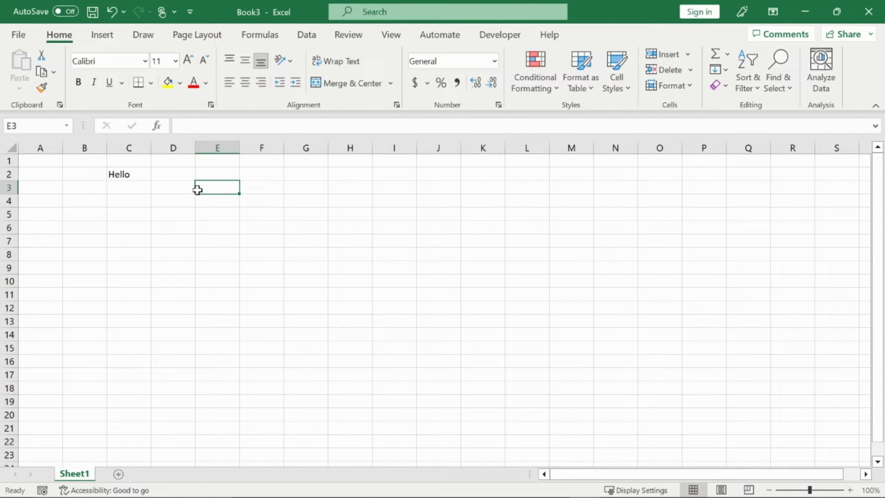
- Insert another blank column at C, shifting Hello to D2
{"action": "left_click", "coordinate": [142, 147]}
{"action": "right_click", "coordinate": [142, 148]}
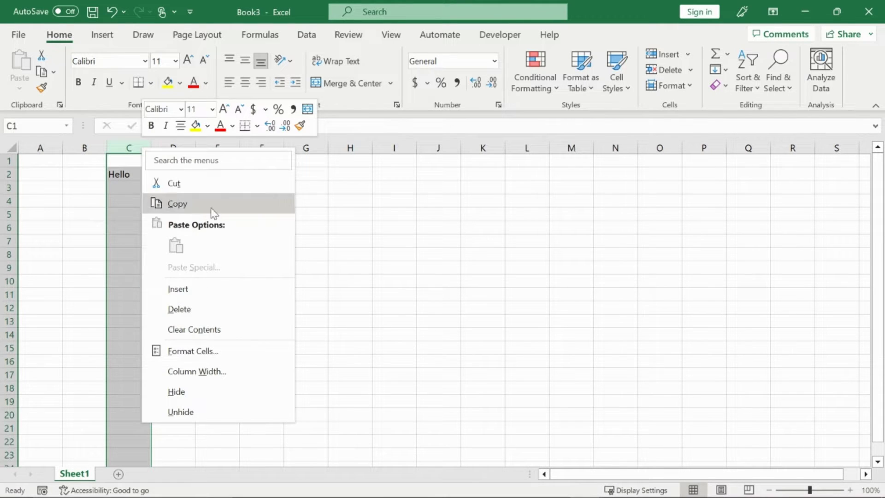
{"action": "left_click", "coordinate": [215, 288]}
{"action": "left_click", "coordinate": [135, 178]}
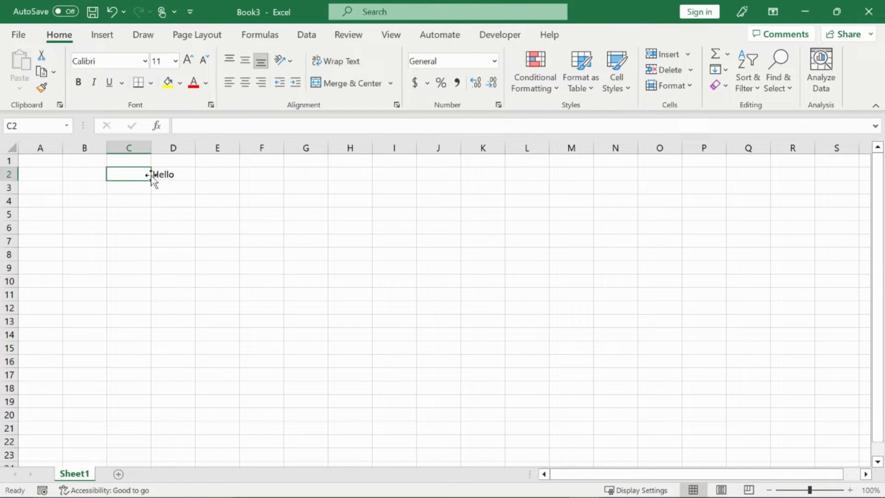
{"action": "left_click", "coordinate": [180, 174]}
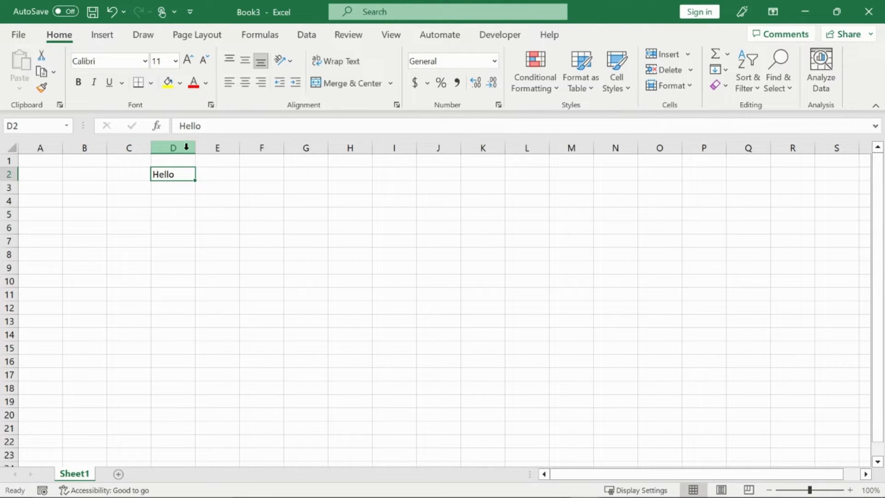
- Delete column C so Hello moves back to C2
{"action": "left_click", "coordinate": [198, 198]}
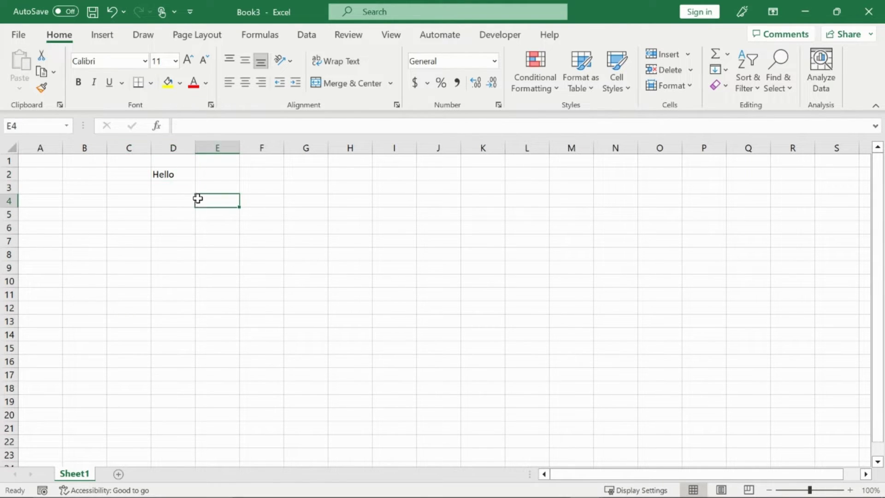
{"action": "left_click", "coordinate": [130, 162]}
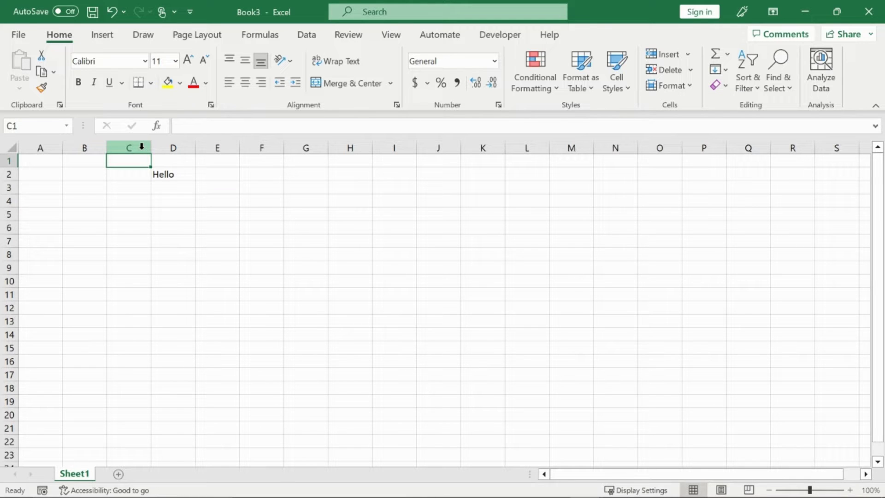
{"action": "left_click", "coordinate": [141, 146]}
{"action": "right_click", "coordinate": [141, 149]}
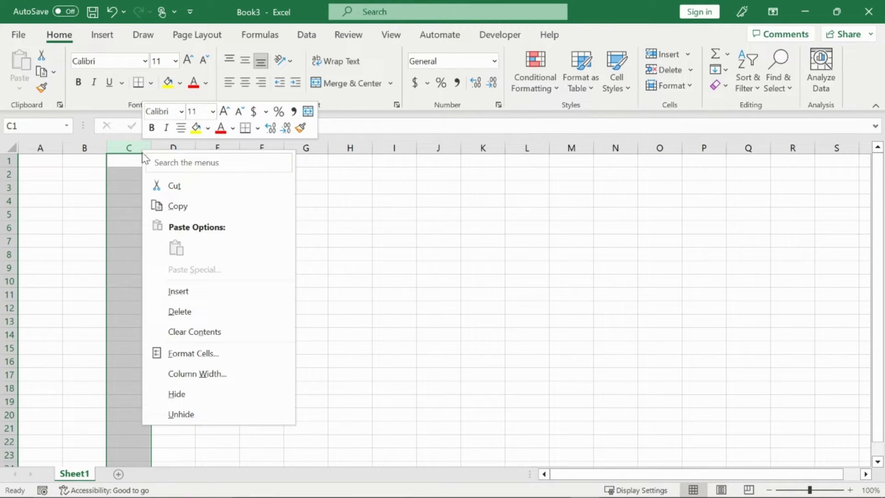
{"action": "left_click", "coordinate": [208, 305]}
- Clear column C's contents to erase Hello
{"action": "left_click", "coordinate": [217, 213]}
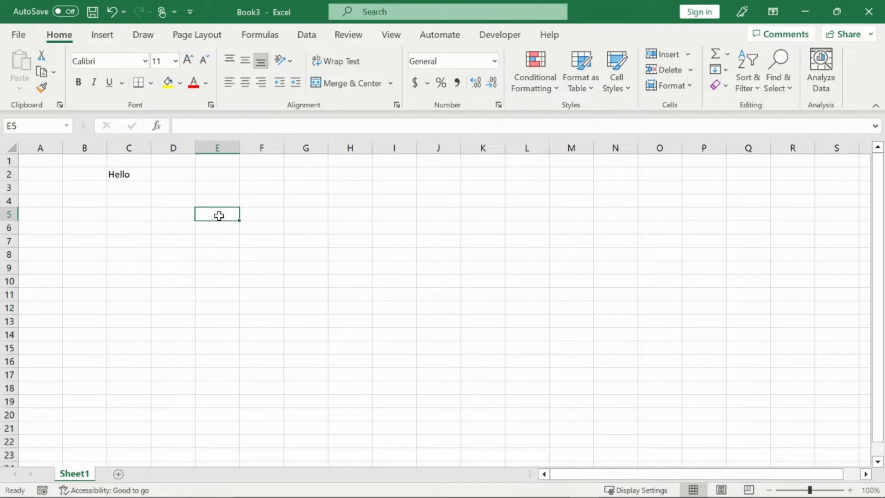
{"action": "right_click", "coordinate": [145, 145]}
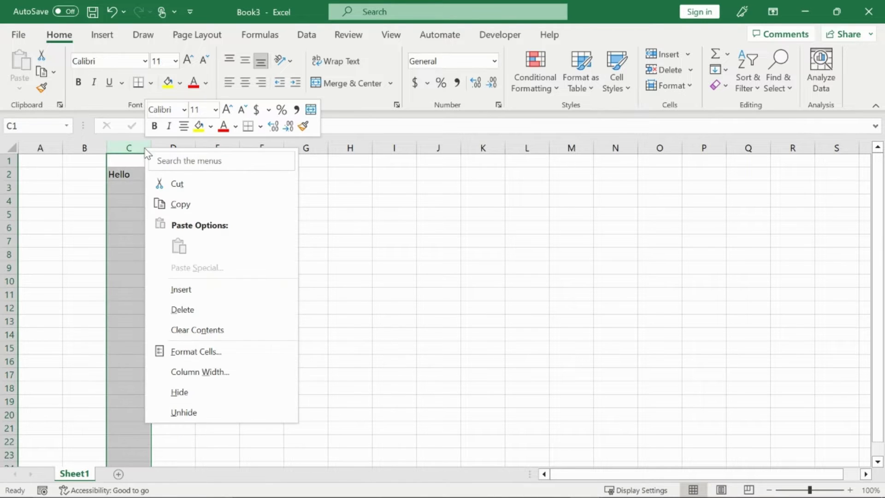
{"action": "left_click", "coordinate": [222, 329]}
- Enter Hello in cell B2
{"action": "left_click", "coordinate": [217, 266]}
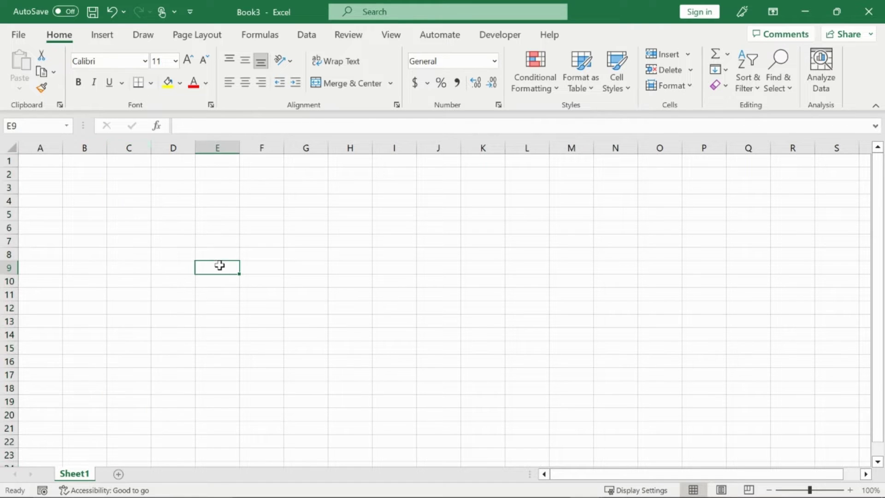
{"action": "right_click", "coordinate": [10, 174]}
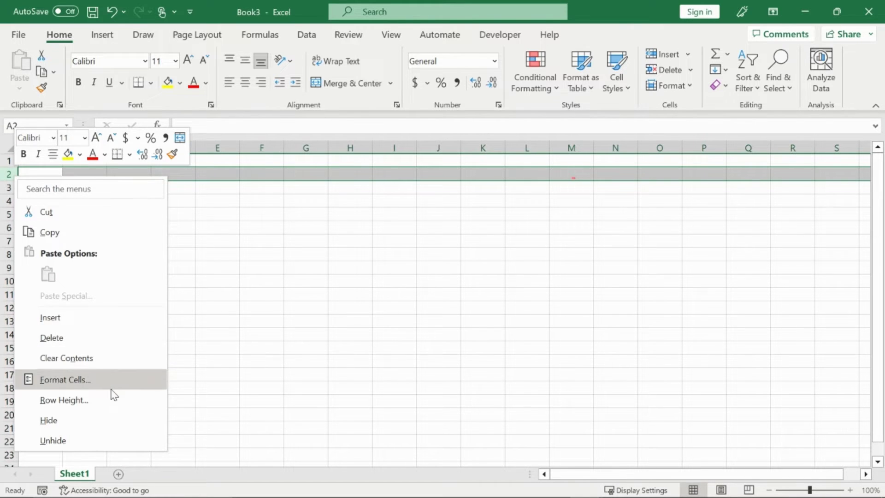
{"action": "left_click", "coordinate": [240, 252]}
{"action": "left_click", "coordinate": [249, 243]}
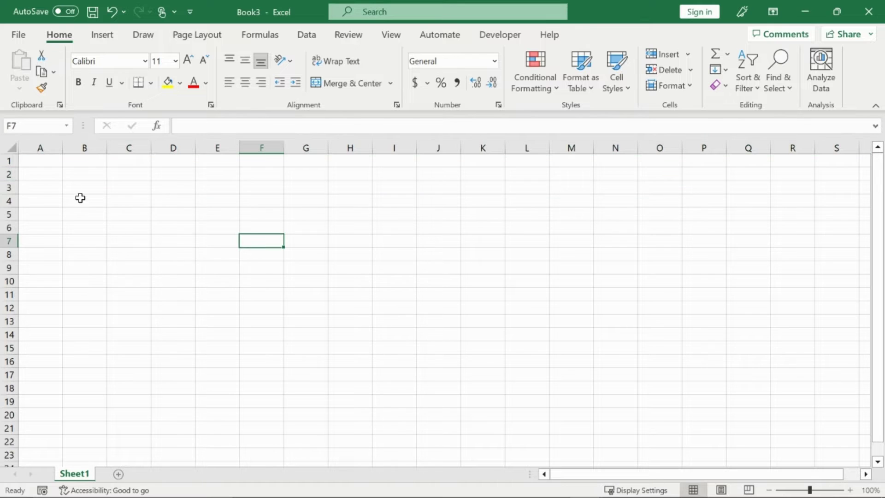
{"action": "left_click", "coordinate": [95, 174]}
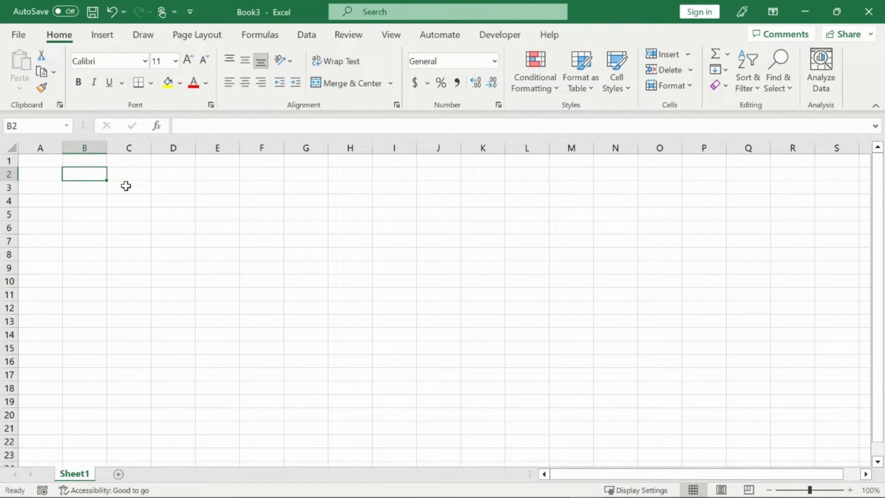
{"action": "type", "text": "Hello"}
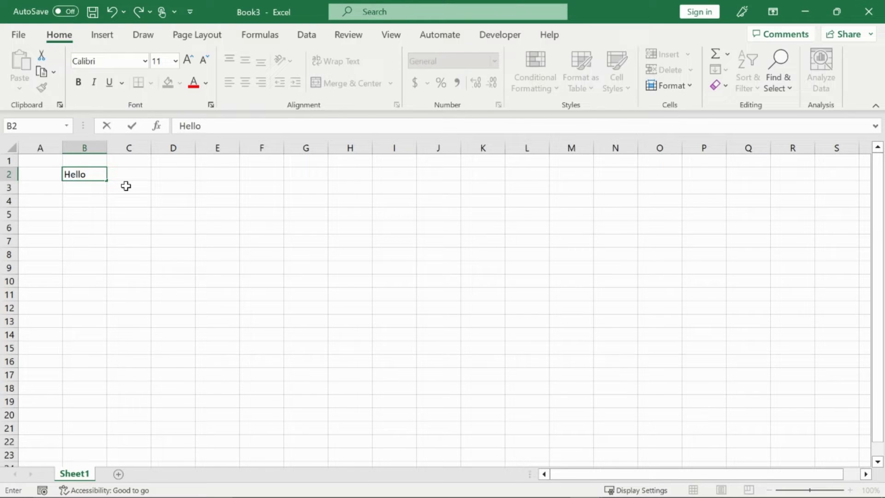
{"action": "key", "text": "Return"}
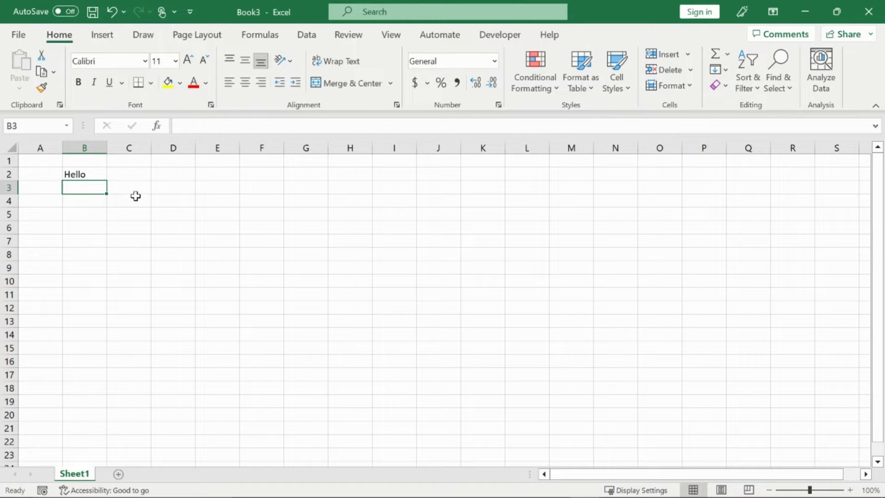
- Hide row 2
{"action": "left_click", "coordinate": [156, 198]}
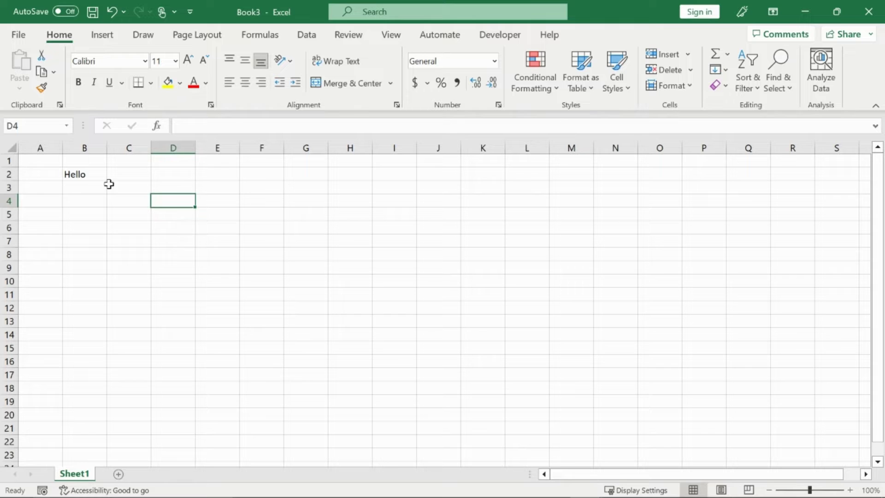
{"action": "right_click", "coordinate": [8, 175]}
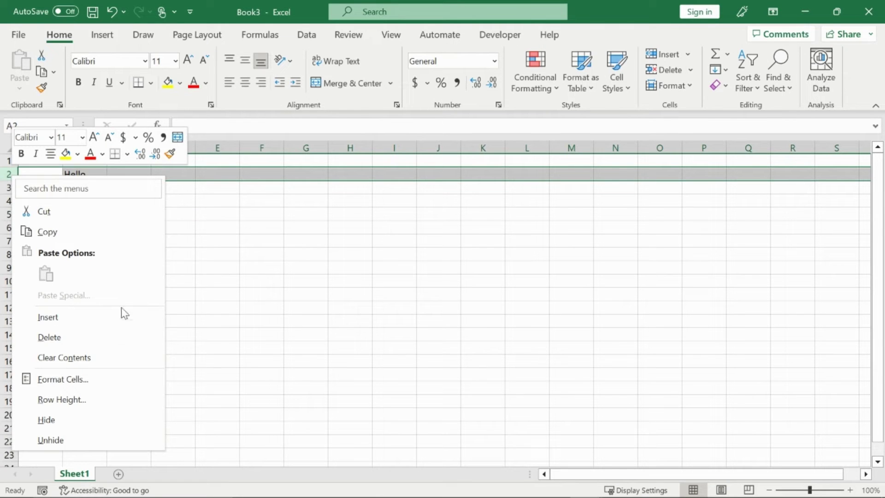
{"action": "left_click", "coordinate": [95, 440]}
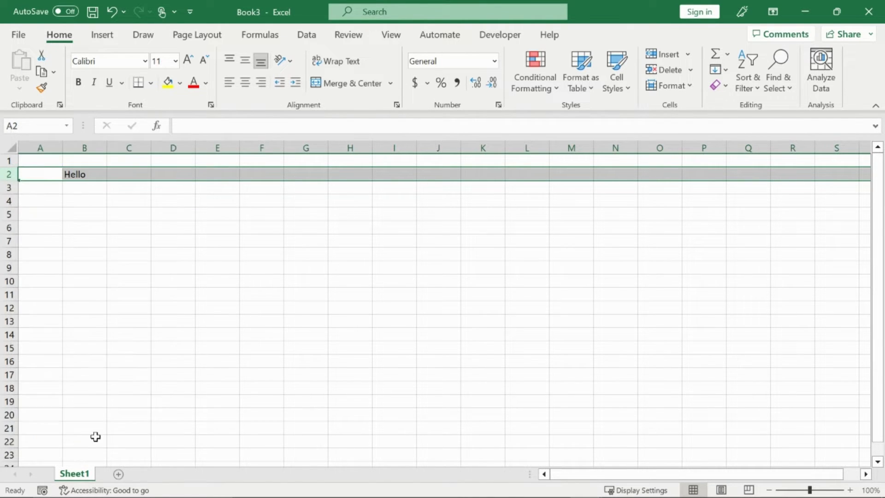
{"action": "right_click", "coordinate": [8, 173]}
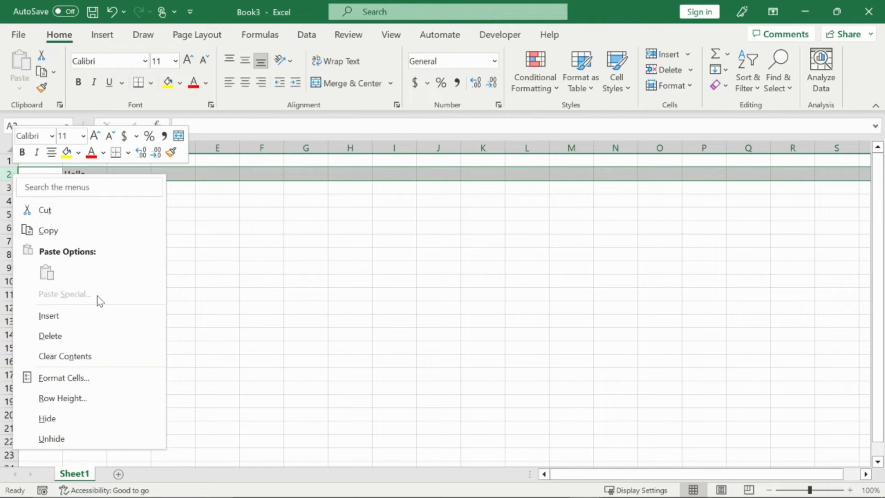
{"action": "left_click", "coordinate": [110, 421]}
- Select rows 1 to 3 and unhide row 2 so Hello reappears
{"action": "left_click", "coordinate": [179, 306]}
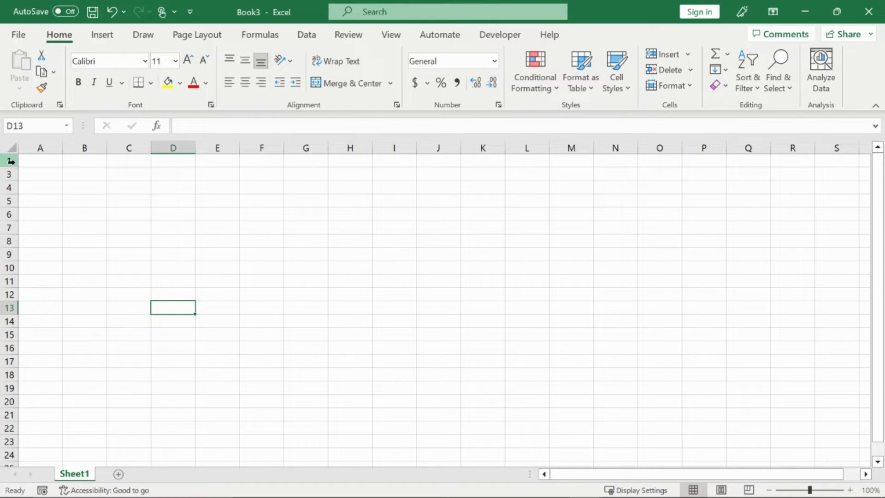
{"action": "left_click_drag", "start_coordinate": [10, 160], "coordinate": [10, 175]}
{"action": "right_click", "coordinate": [10, 176]}
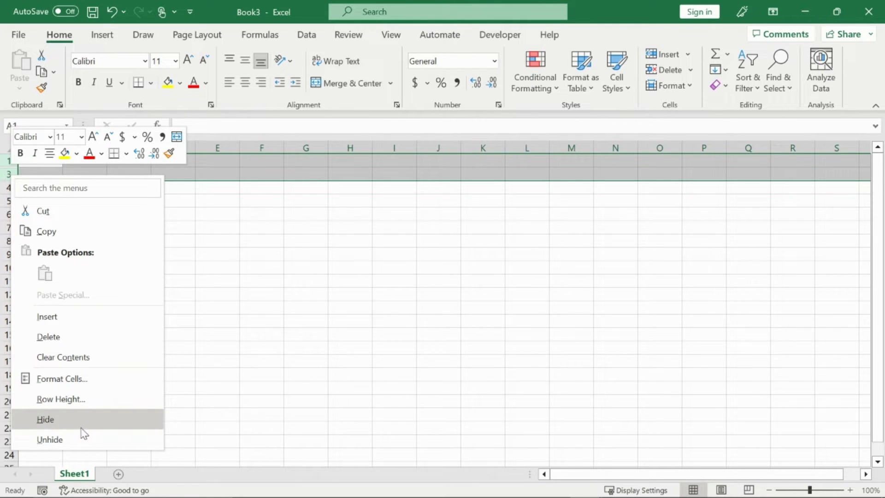
{"action": "left_click", "coordinate": [81, 439]}
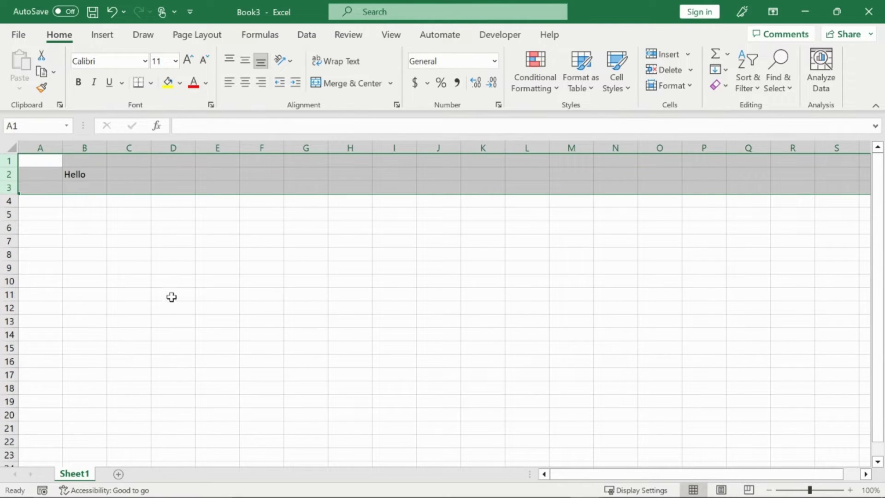
- Undo so B2 reads 'Welcome to Excel' again
{"action": "key", "text": "ctrl+z"}
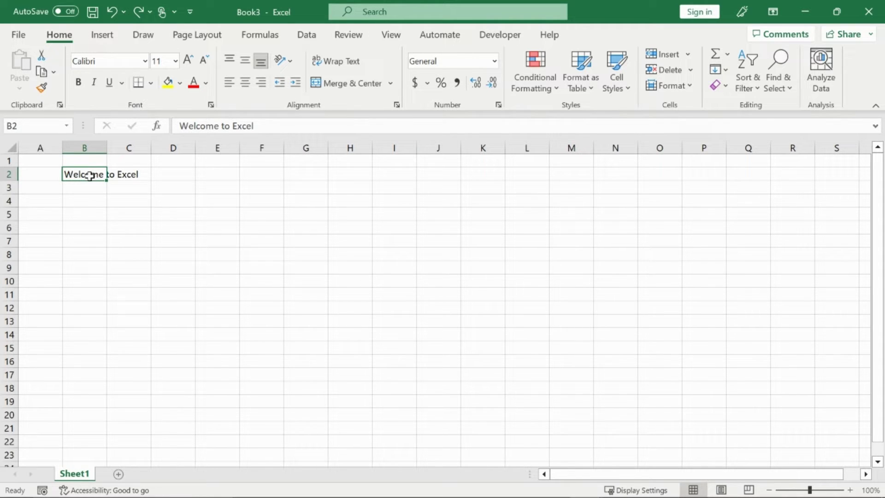
{"action": "left_click", "coordinate": [140, 175]}
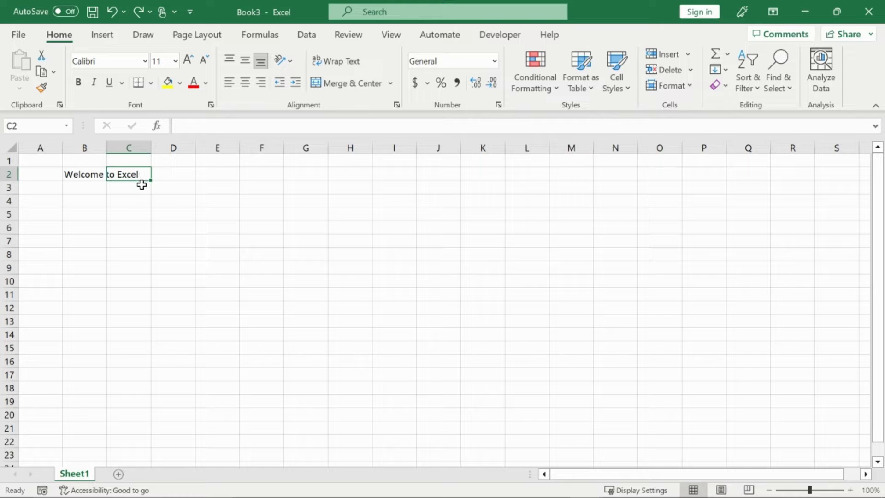
{"action": "left_click", "coordinate": [90, 175]}
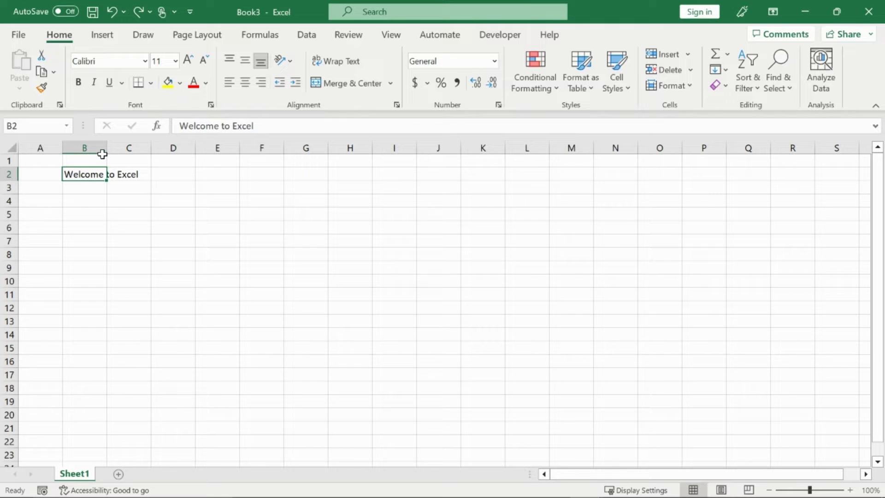
- Widen column B, auto-fit it, then narrow it so the text spills into C
{"action": "left_click_drag", "start_coordinate": [108, 148], "coordinate": [166, 148]}
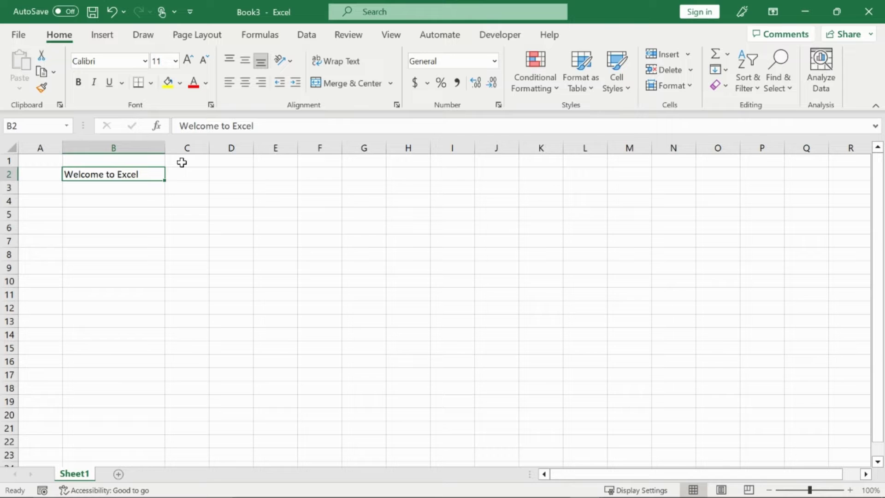
{"action": "left_click_drag", "start_coordinate": [166, 148], "coordinate": [115, 151]}
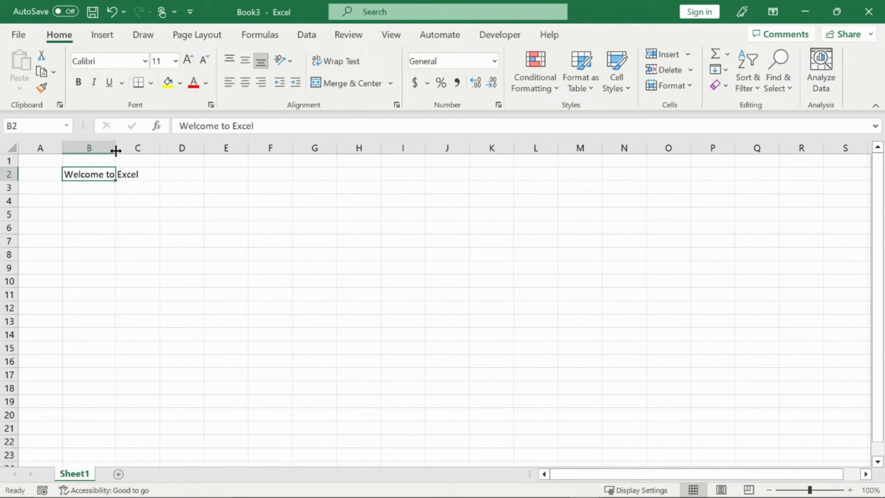
{"action": "double_click", "coordinate": [116, 149]}
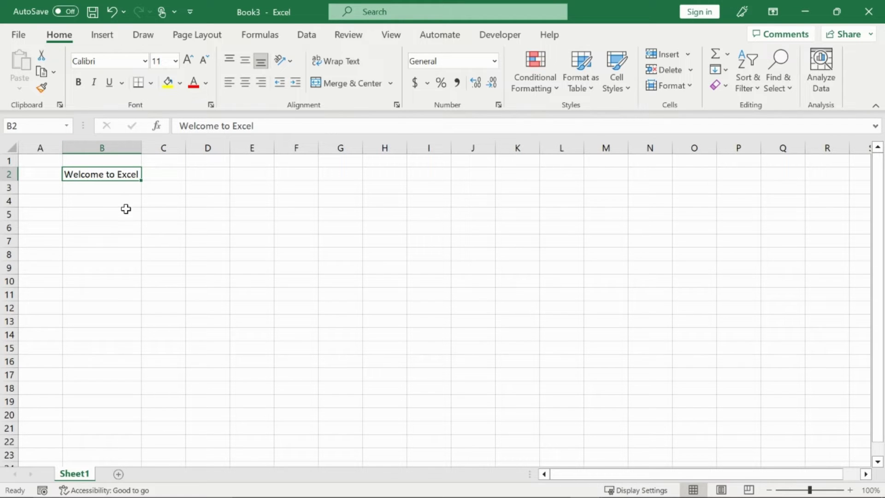
{"action": "left_click_drag", "start_coordinate": [141, 149], "coordinate": [113, 150]}
- Change column B's width from 9.27 to 15 in the Column Width dialog
{"action": "left_click", "coordinate": [105, 148]}
{"action": "right_click", "coordinate": [107, 148]}
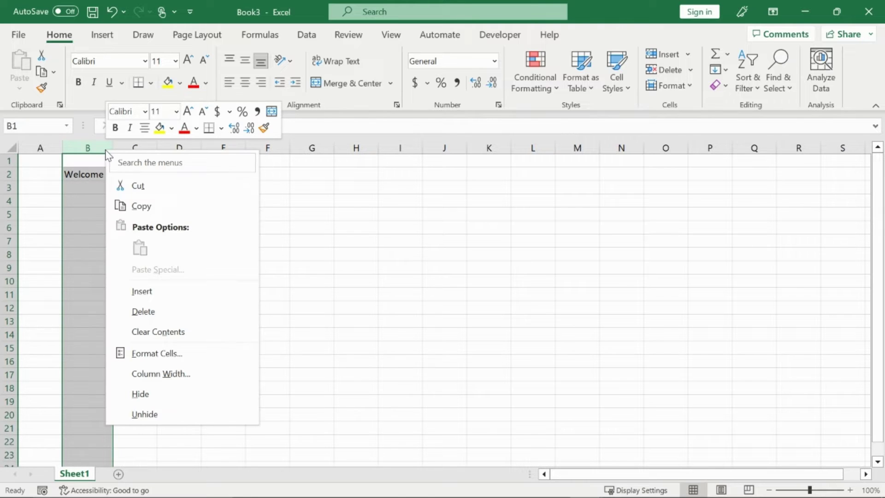
{"action": "left_click", "coordinate": [192, 379]}
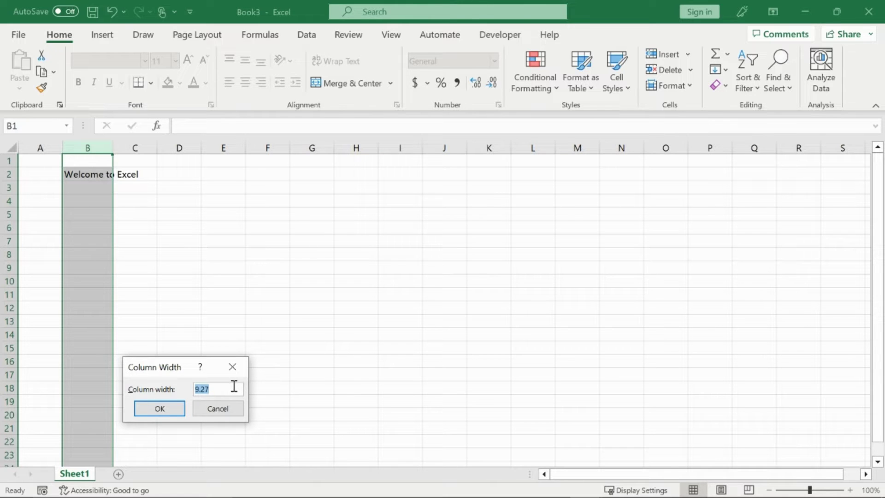
{"action": "key", "text": "BackSpace"}
{"action": "type", "text": "15"}
{"action": "key", "text": "Return"}
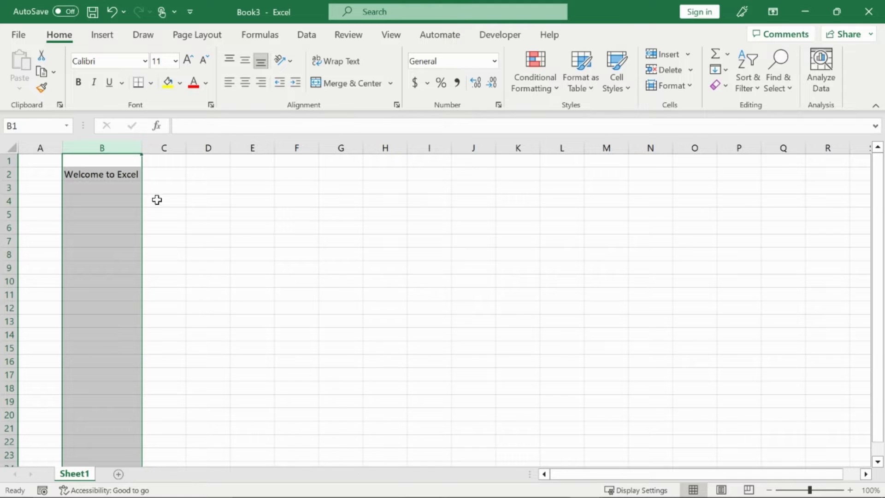
{"action": "left_click", "coordinate": [173, 176]}
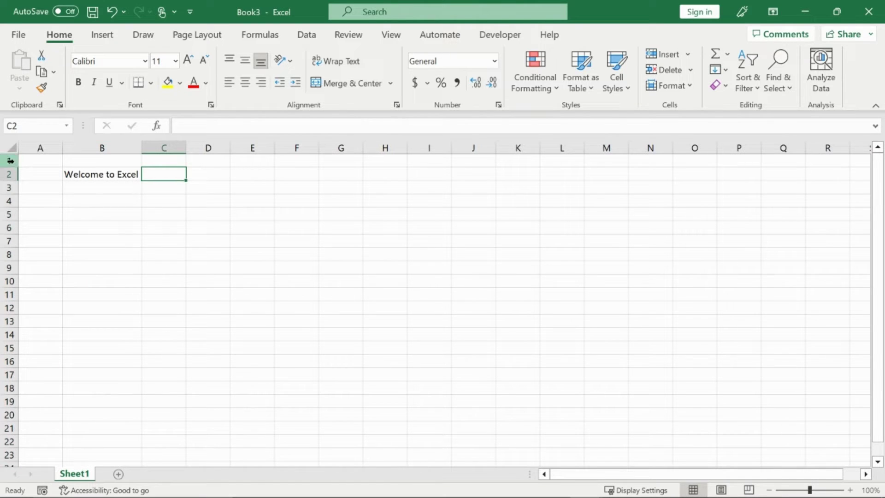
- Drag column B back to about 7.64 so 'Welcome to Excel' overflows into C
{"action": "left_click", "coordinate": [108, 175]}
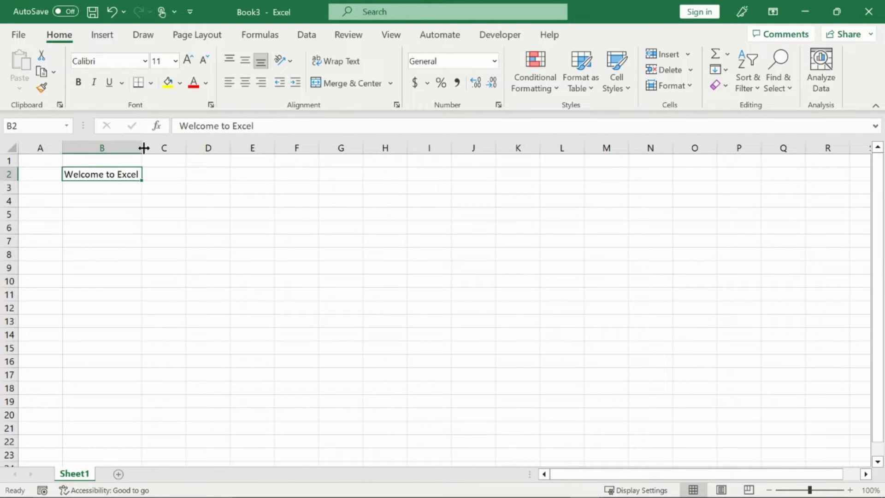
{"action": "left_click_drag", "start_coordinate": [141, 148], "coordinate": [106, 149]}
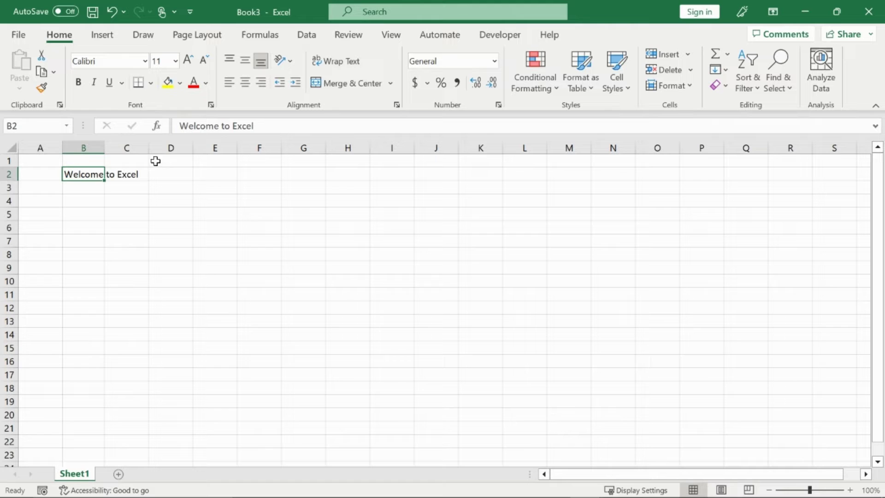
{"action": "left_click", "coordinate": [217, 184]}
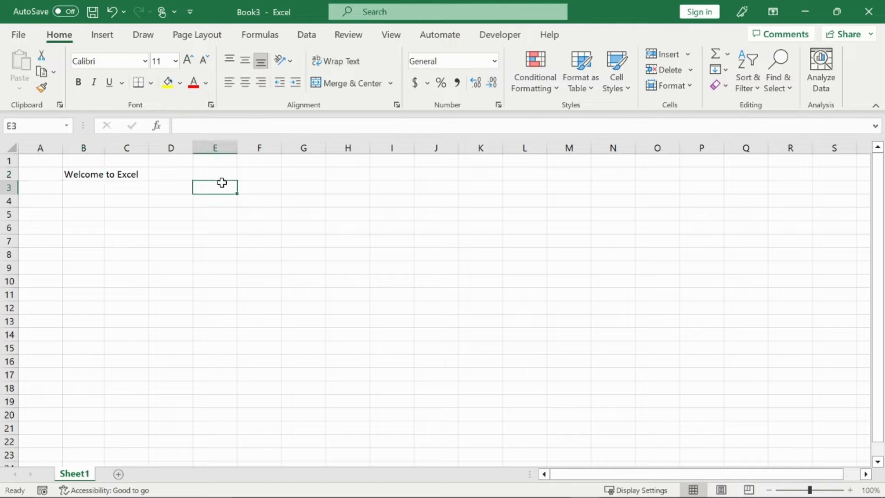
{"action": "left_click", "coordinate": [170, 188]}
{"action": "left_click", "coordinate": [138, 175]}
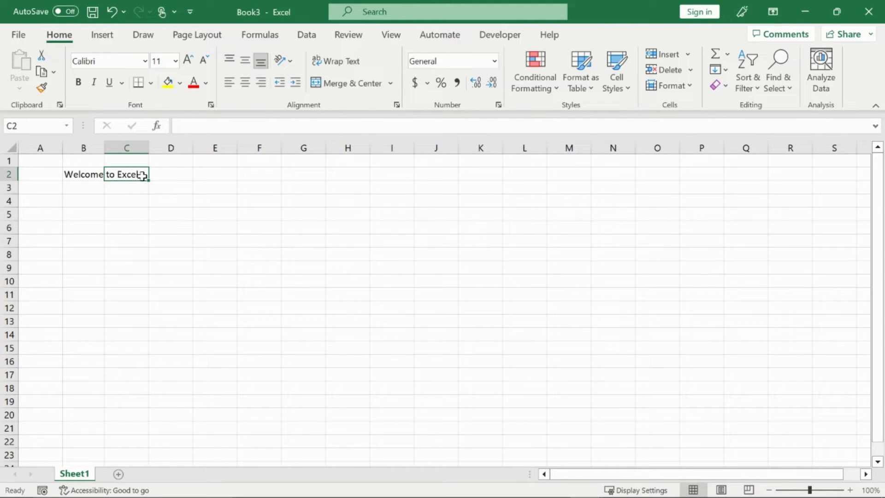
{"action": "left_click", "coordinate": [97, 175]}
{"action": "left_click", "coordinate": [177, 193]}
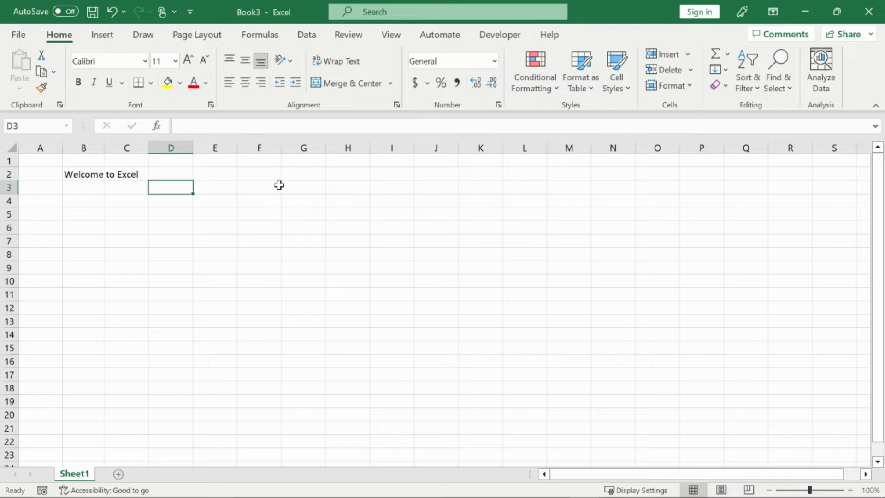
- Merge and center B2:C2, then clear and restore the 'Welcome to Excel' text
{"action": "left_click", "coordinate": [84, 174]}
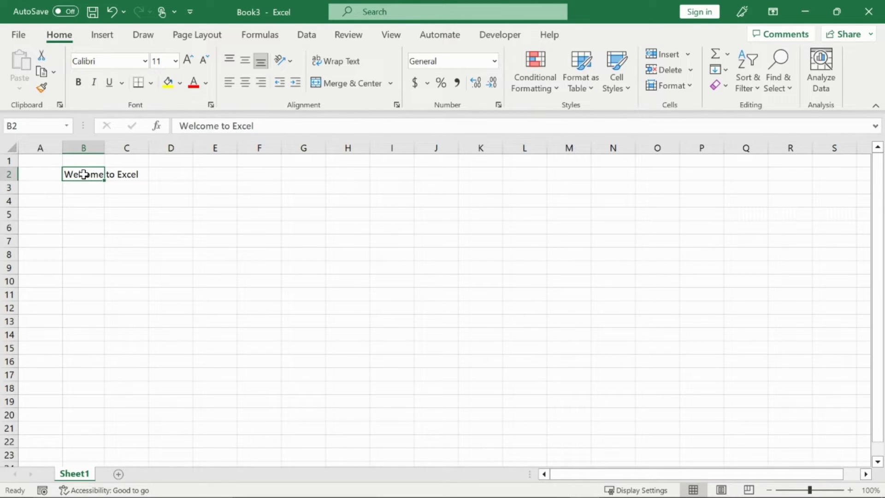
{"action": "left_click_drag", "start_coordinate": [84, 174], "coordinate": [123, 174]}
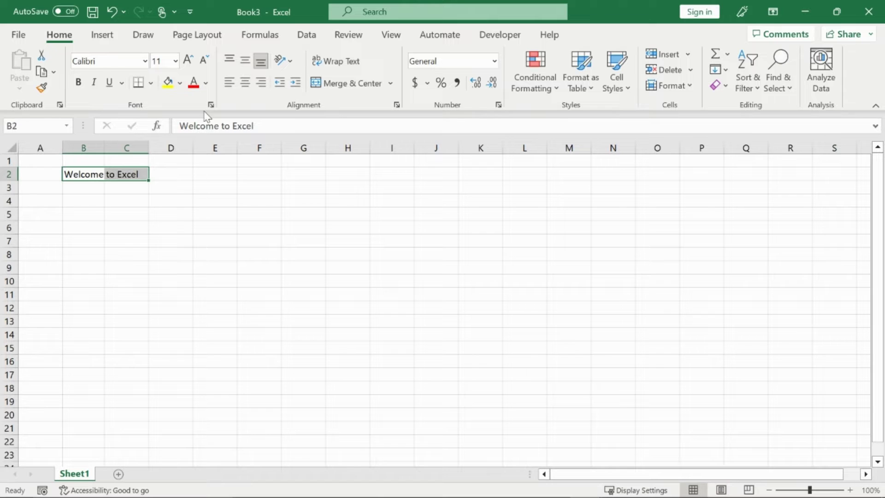
{"action": "left_click", "coordinate": [341, 85]}
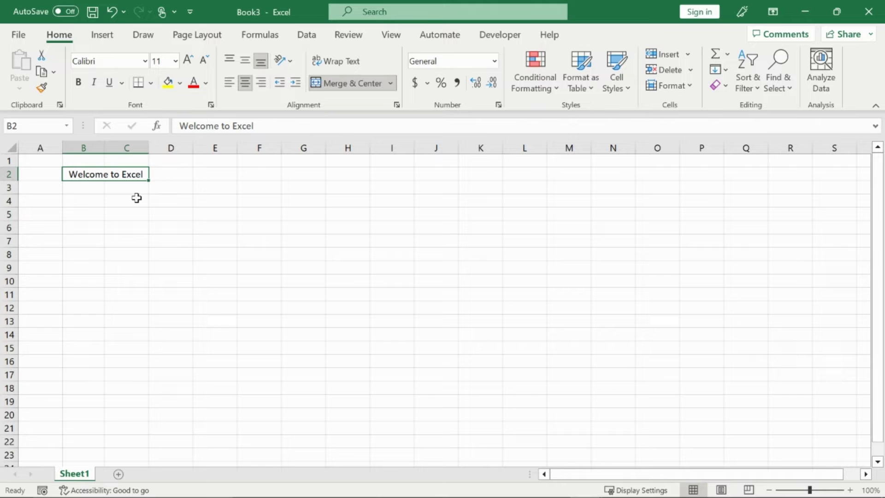
{"action": "key", "text": "BackSpace"}
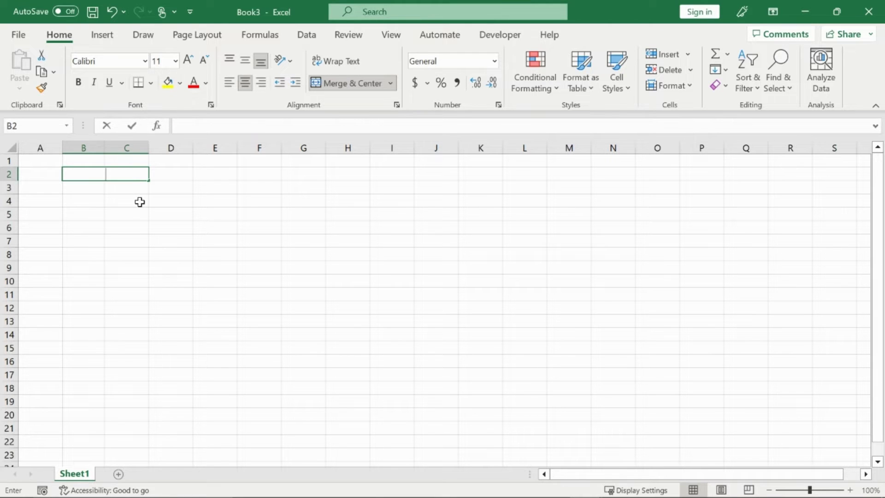
{"action": "left_click", "coordinate": [139, 202]}
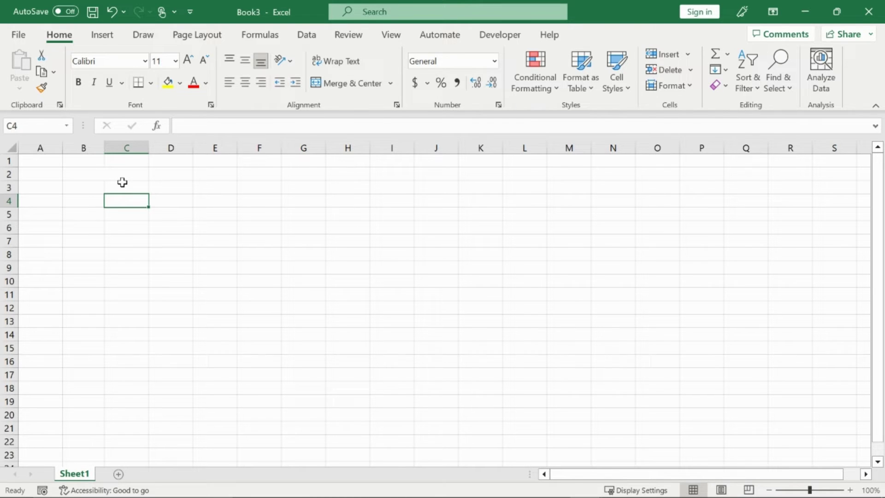
{"action": "key", "text": "ctrl+z"}
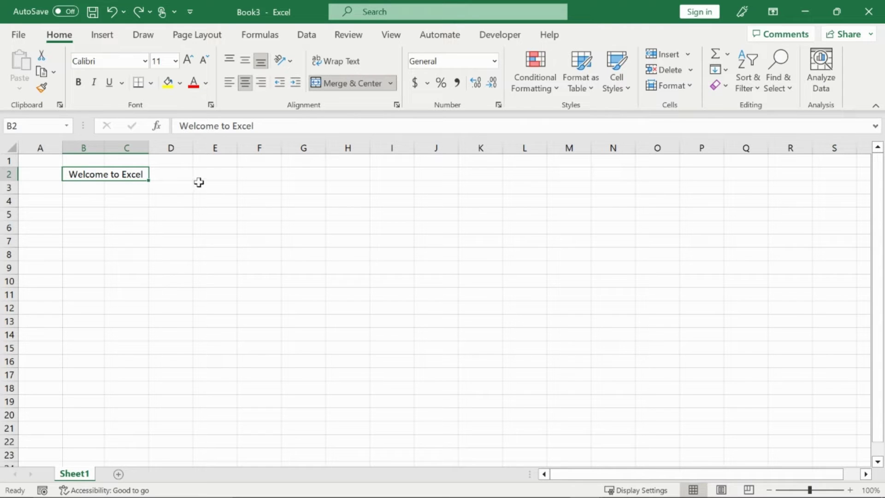
- Unmerge B2:C2 so the welcome text sits in B2 alone
{"action": "left_click", "coordinate": [171, 198]}
{"action": "left_click", "coordinate": [139, 174]}
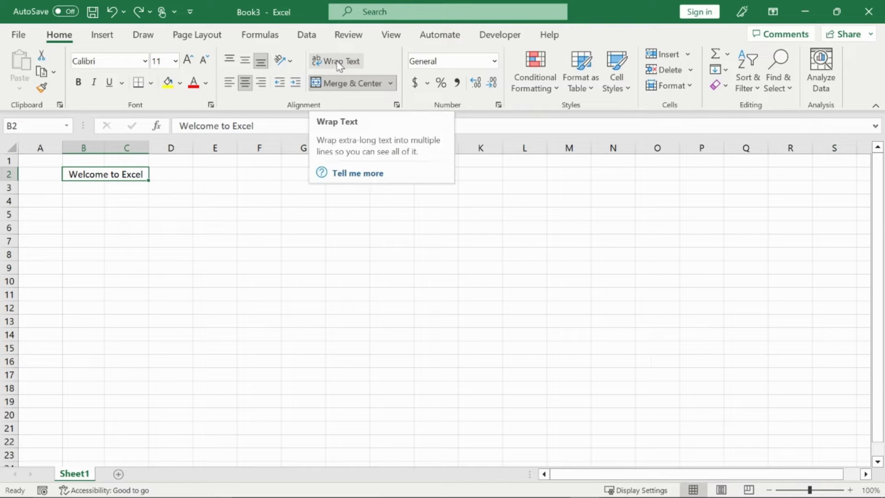
{"action": "left_click", "coordinate": [346, 86]}
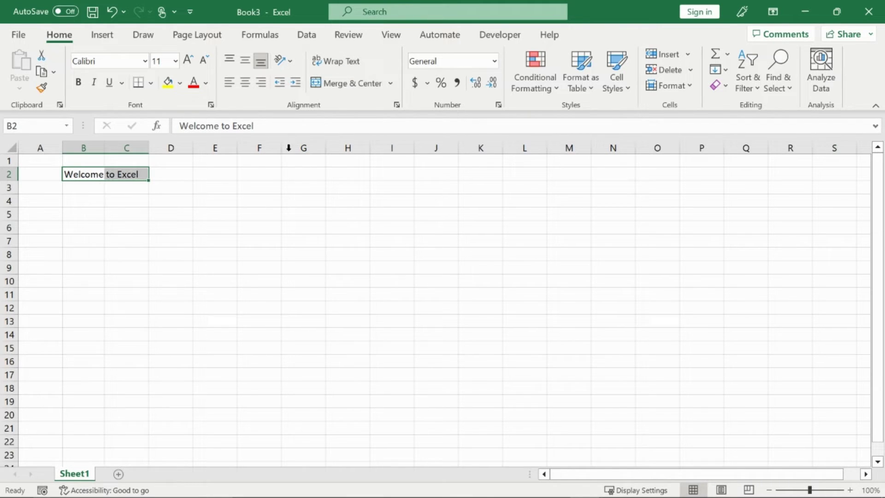
{"action": "left_click", "coordinate": [251, 187]}
- Turn on Wrap Text for B2, widen column B to about 17.91, and reset row 2's height
{"action": "left_click", "coordinate": [96, 174]}
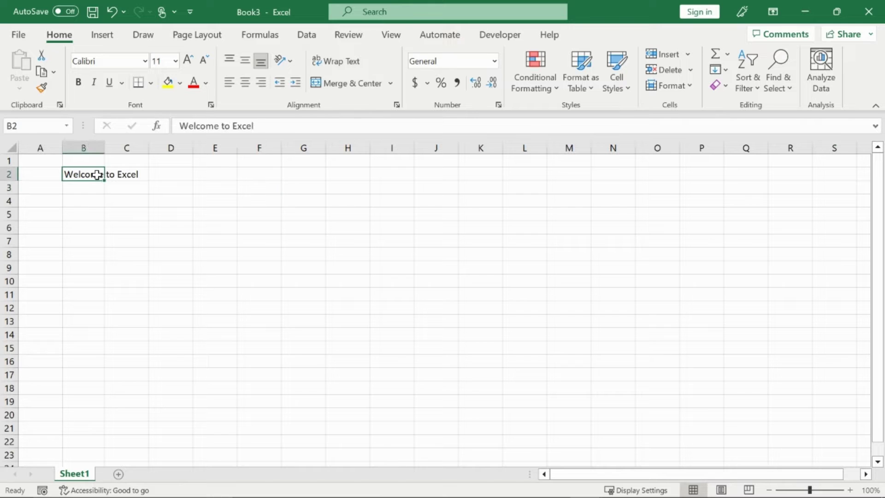
{"action": "left_click", "coordinate": [338, 62]}
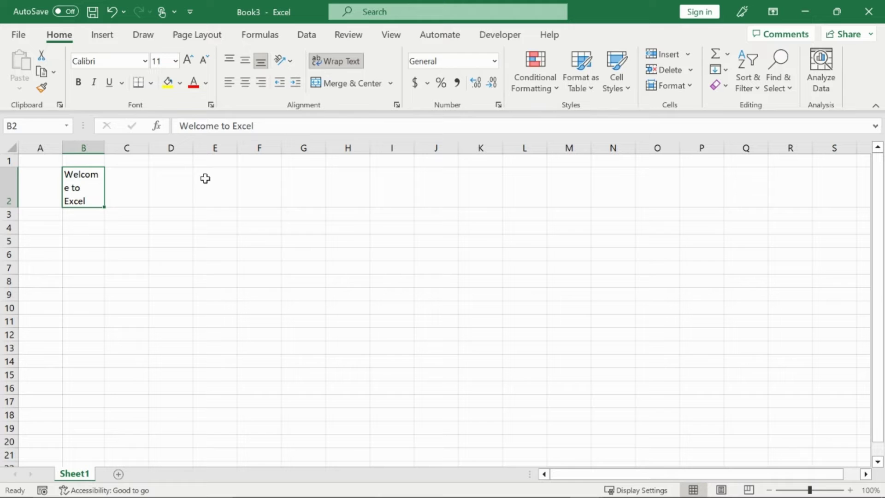
{"action": "left_click_drag", "start_coordinate": [105, 146], "coordinate": [129, 146]}
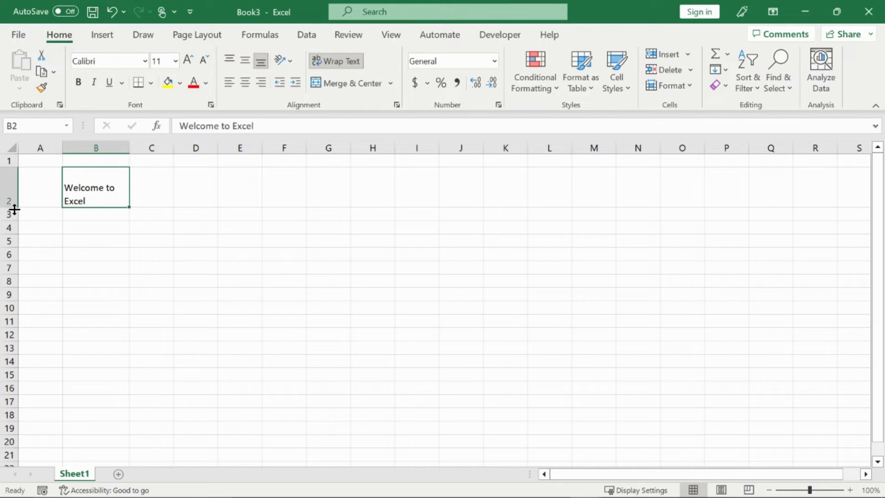
{"action": "left_click_drag", "start_coordinate": [14, 204], "coordinate": [13, 181]}
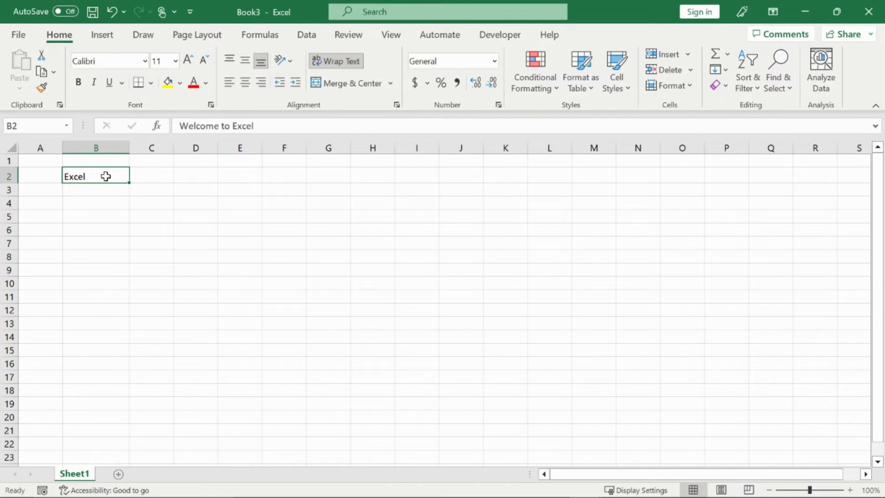
- Delete the welcome text in B2 and enter 20, 47, 89 and 21 down B2:B5
{"action": "key", "text": "BackSpace"}
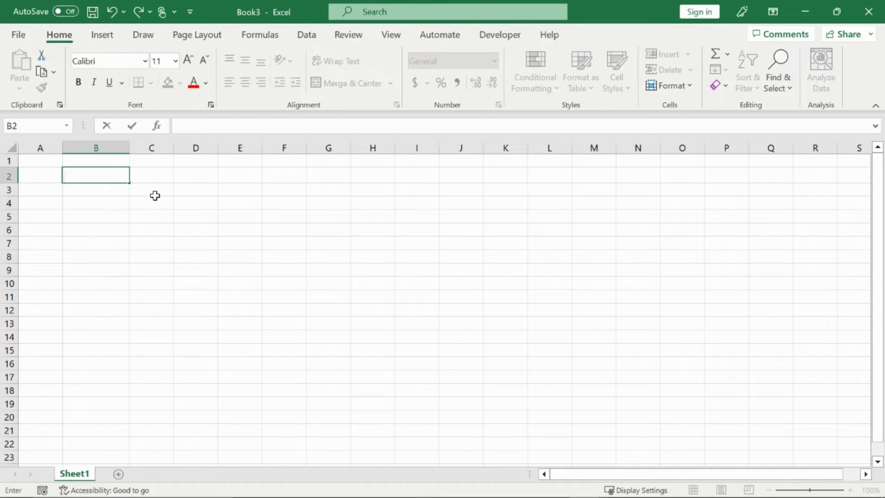
{"action": "left_click", "coordinate": [169, 189]}
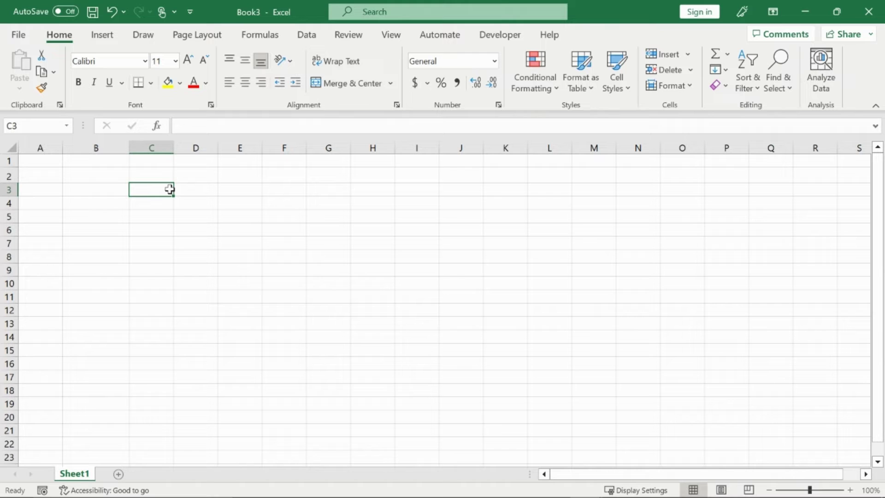
{"action": "left_click", "coordinate": [109, 175]}
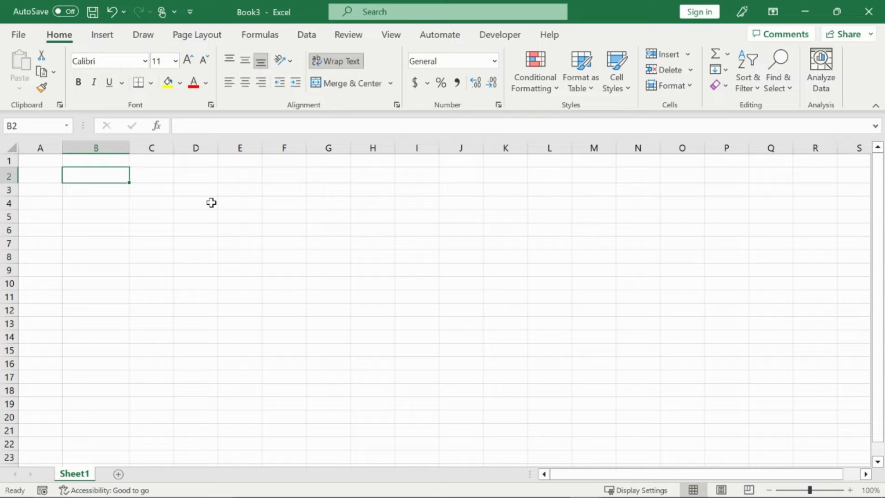
{"action": "type", "text": "20"}
{"action": "key", "text": "Return"}
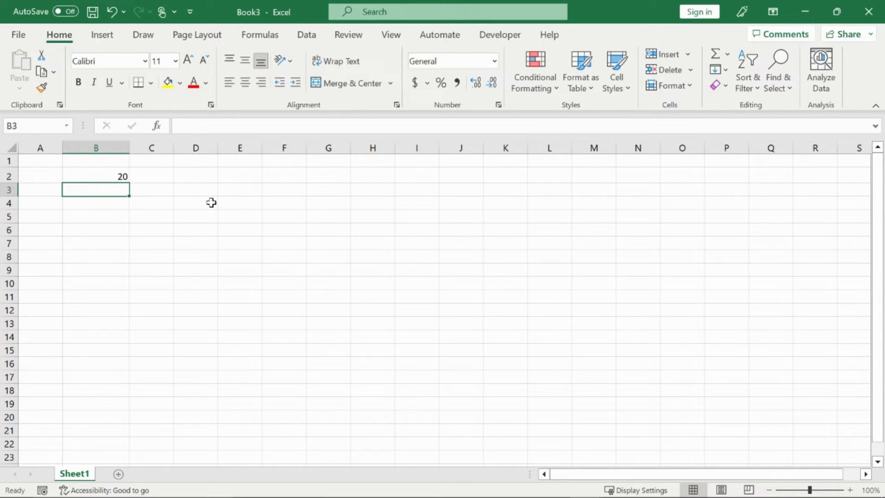
{"action": "type", "text": "47"}
{"action": "key", "text": "Return"}
{"action": "type", "text": "89"}
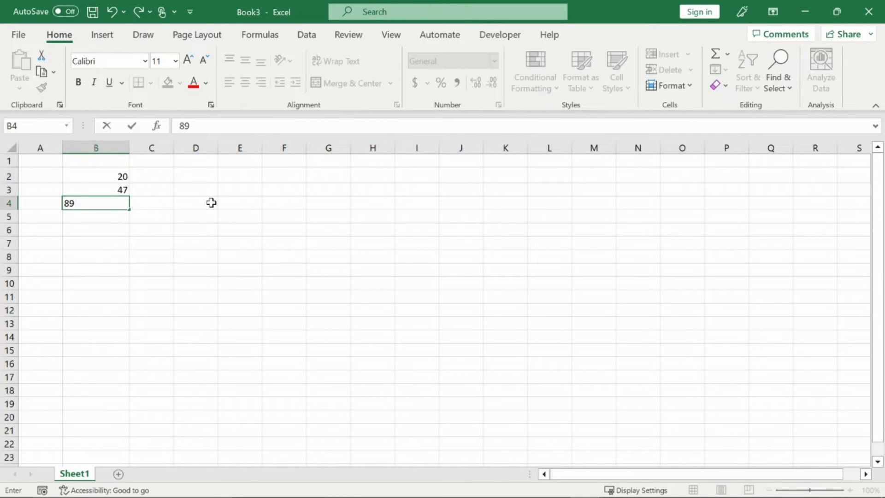
{"action": "key", "text": "Return"}
{"action": "type", "text": "21"}
{"action": "left_click", "coordinate": [212, 203]}
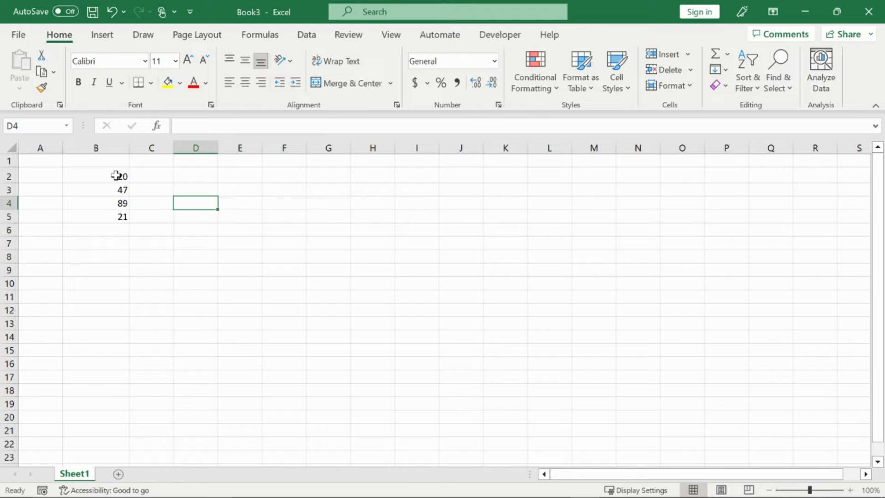
- Add a left border to the numbers in B2:B5
{"action": "left_click_drag", "start_coordinate": [115, 175], "coordinate": [116, 217]}
{"action": "left_click", "coordinate": [195, 190]}
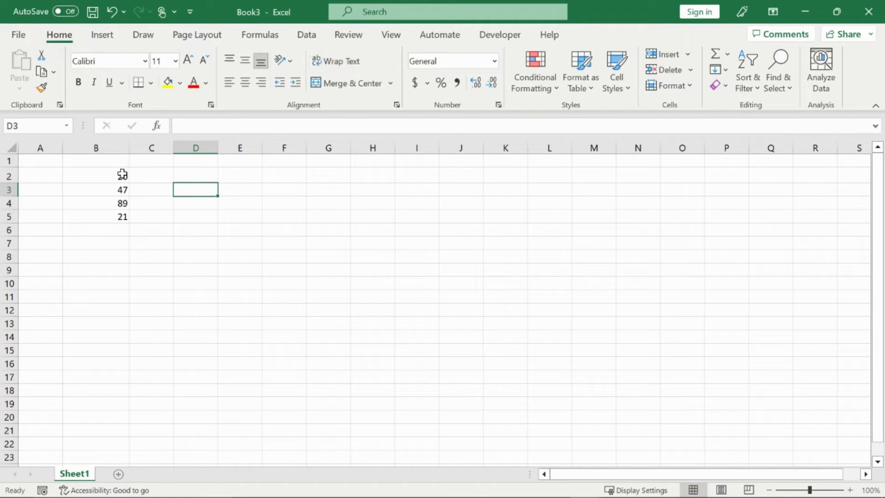
{"action": "left_click_drag", "start_coordinate": [120, 175], "coordinate": [122, 216]}
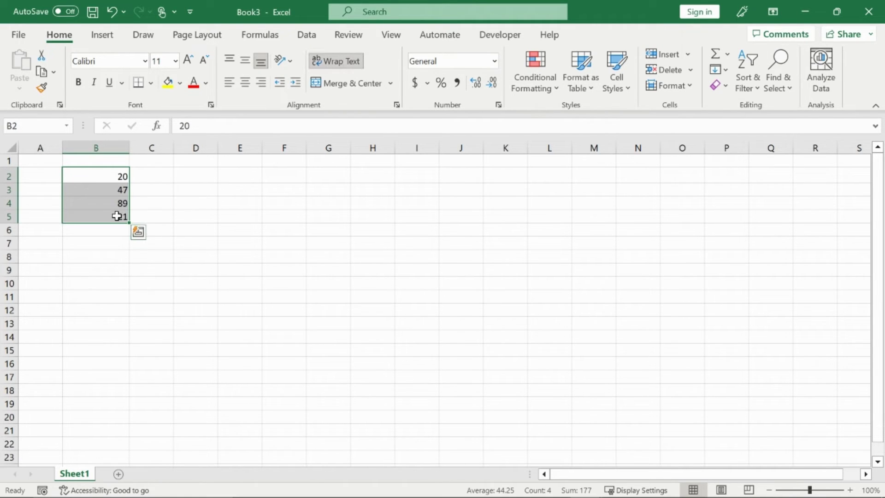
{"action": "left_click", "coordinate": [150, 83]}
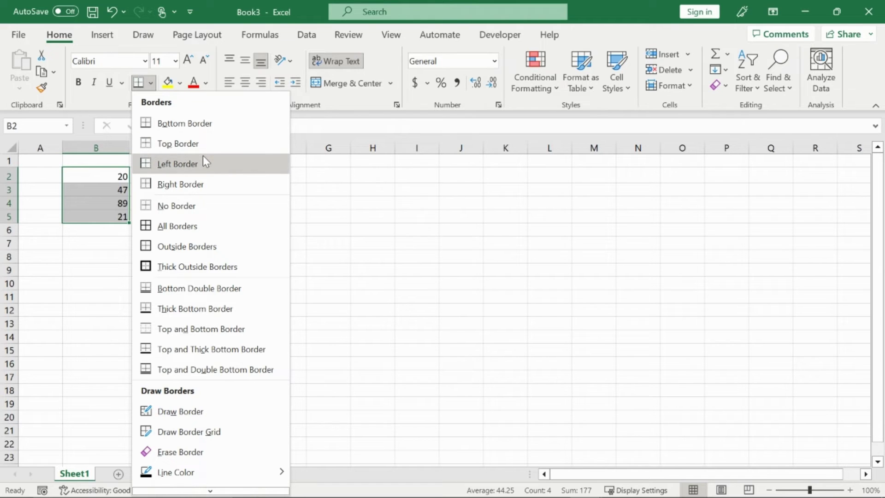
{"action": "left_click", "coordinate": [233, 172]}
{"action": "left_click", "coordinate": [247, 179]}
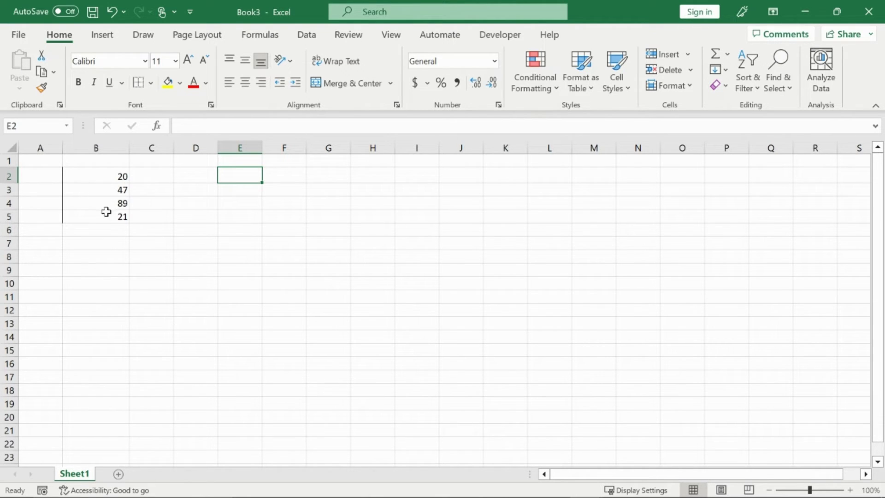
- Apply a thick outside border around B2:B5
{"action": "left_click_drag", "start_coordinate": [113, 174], "coordinate": [112, 216]}
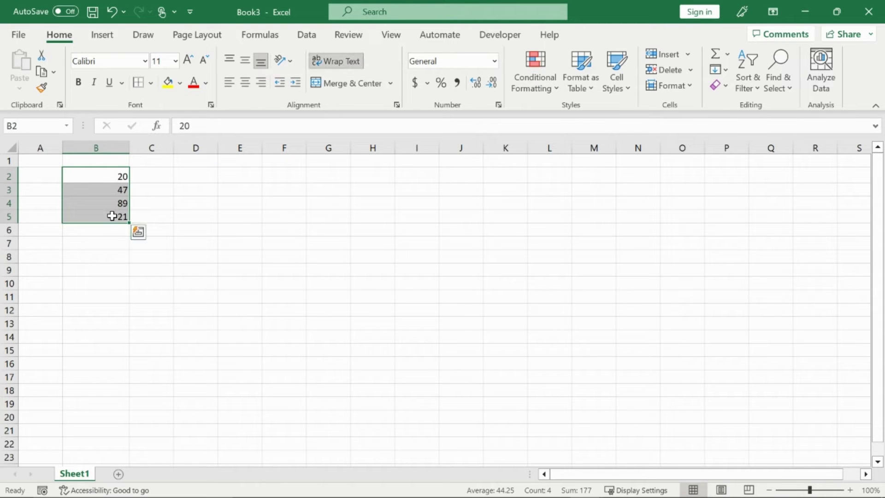
{"action": "left_click", "coordinate": [151, 83]}
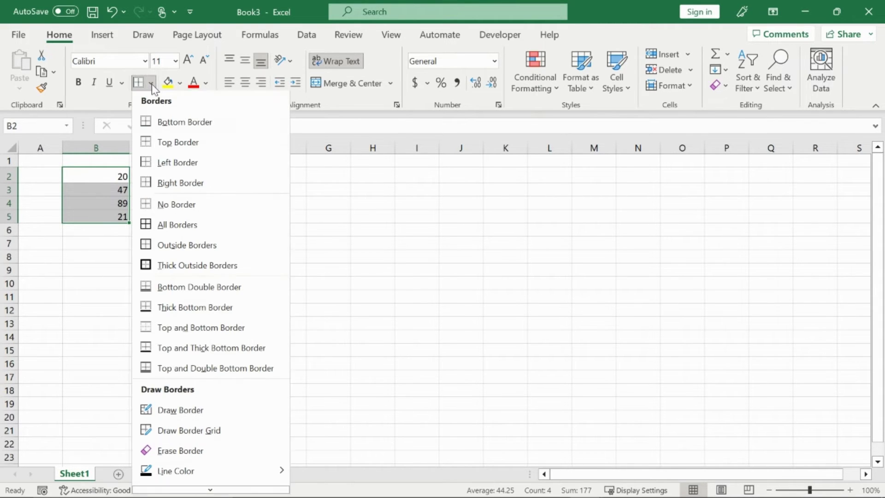
{"action": "left_click", "coordinate": [236, 270]}
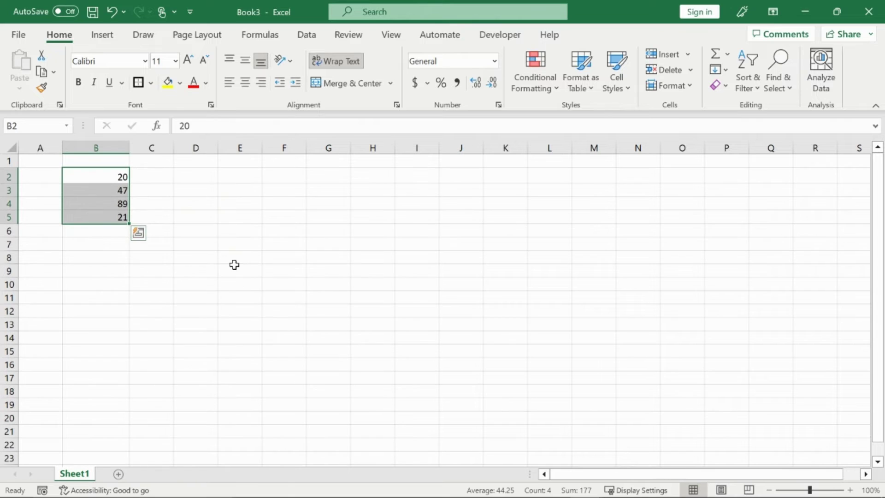
{"action": "left_click", "coordinate": [205, 191]}
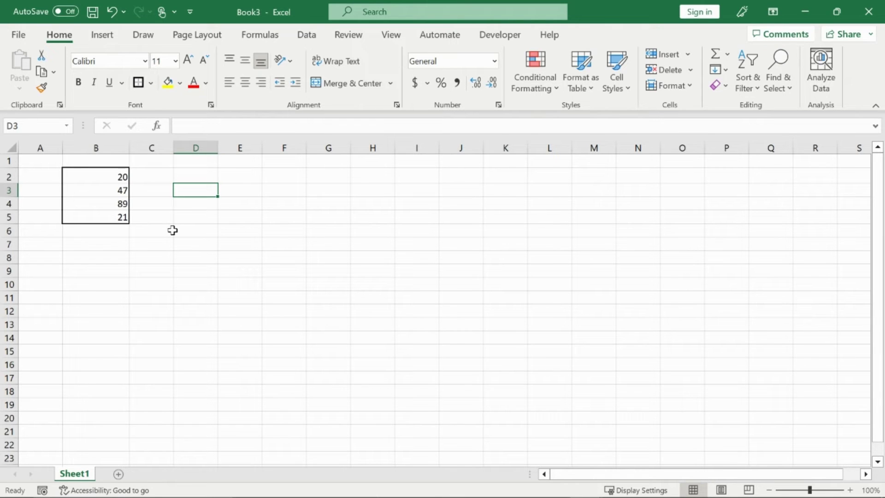
{"action": "left_click", "coordinate": [116, 229]}
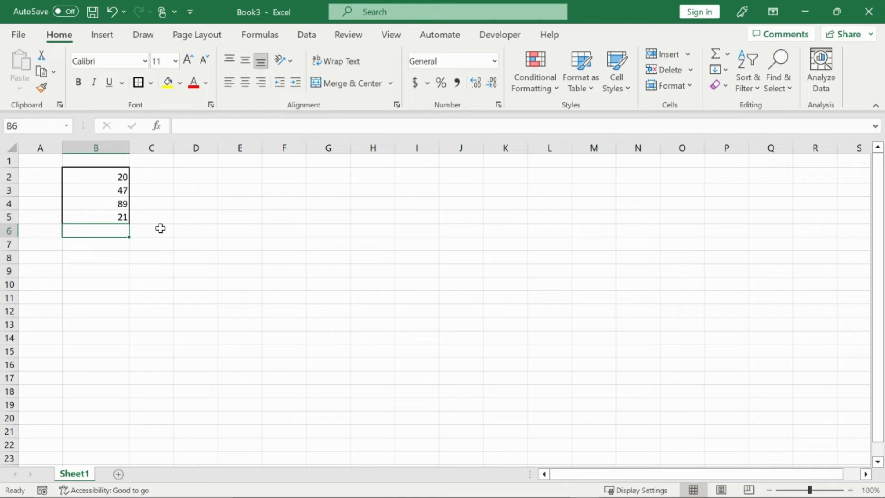
- Enter =SUM( in B6 by picking SUM from the function autocomplete list
{"action": "type", "text": "="}
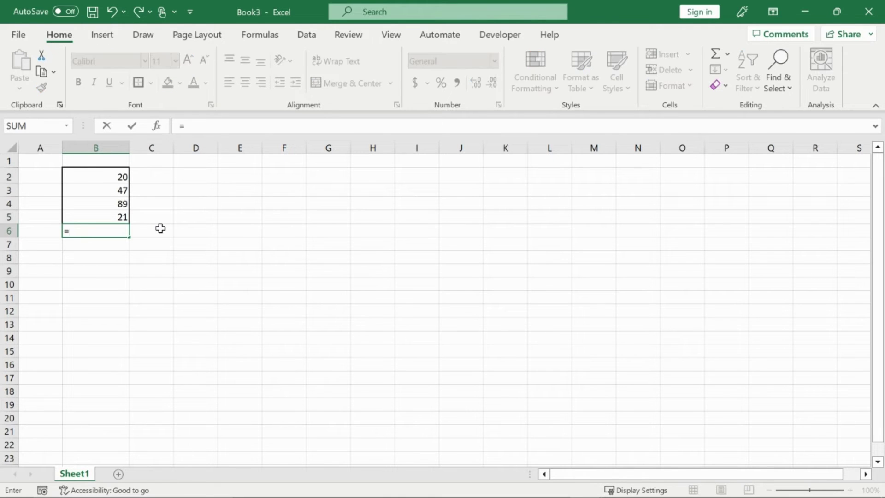
{"action": "key", "text": "Escape"}
{"action": "type", "text": "+"}
{"action": "key", "text": "Escape"}
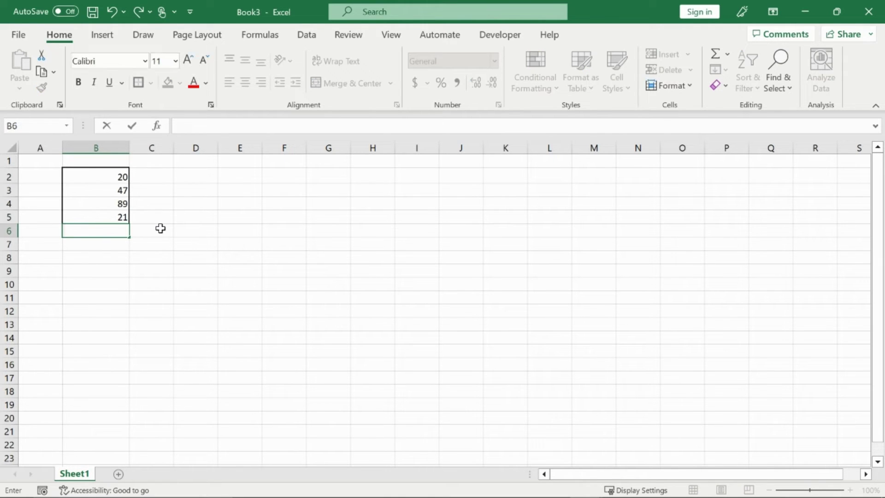
{"action": "type", "text": "="}
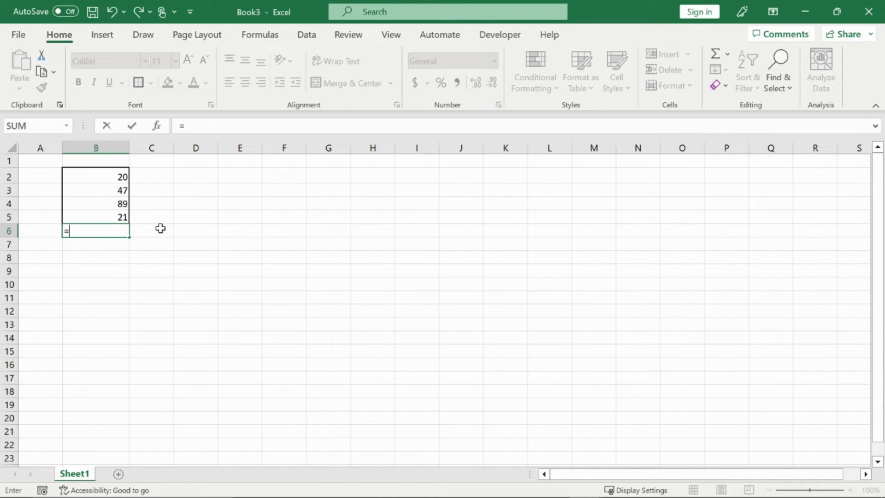
{"action": "type", "text": "sum"}
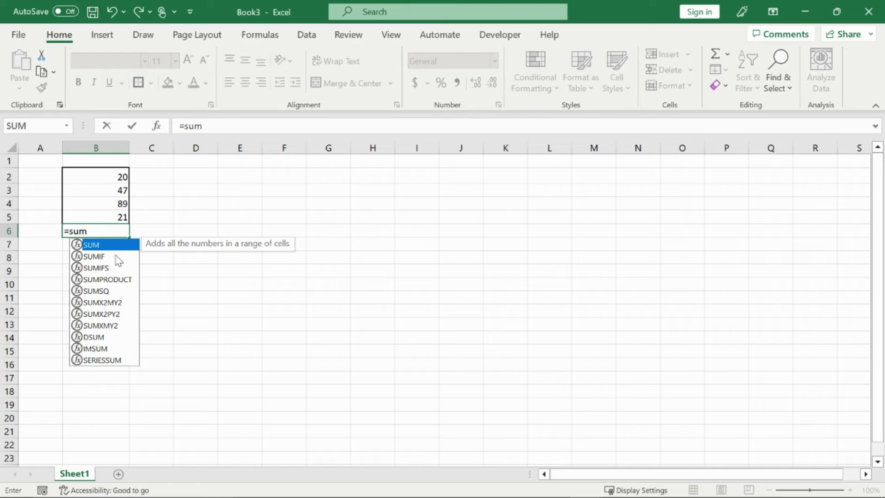
{"action": "left_click", "coordinate": [117, 257]}
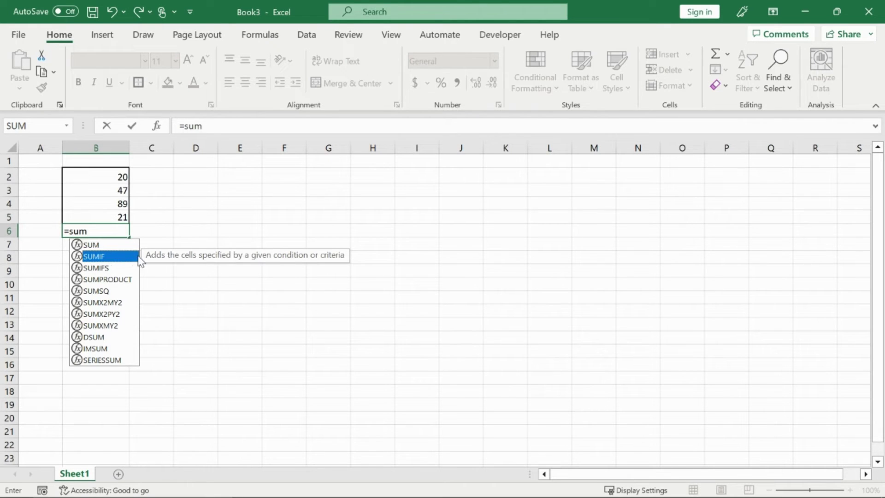
{"action": "key", "text": "Up"}
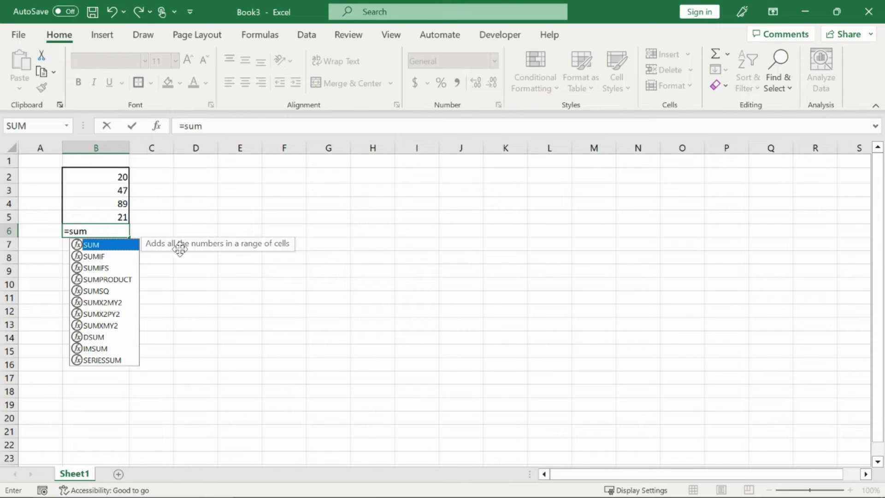
{"action": "double_click", "coordinate": [118, 245]}
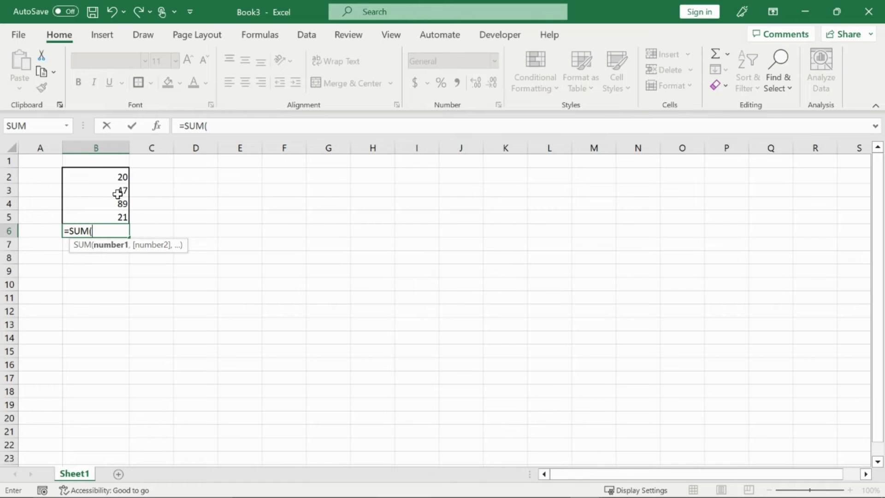
- Complete B6 as =SUM(B2:B5) using the dragged range, giving a total of 177
{"action": "left_click", "coordinate": [117, 175]}
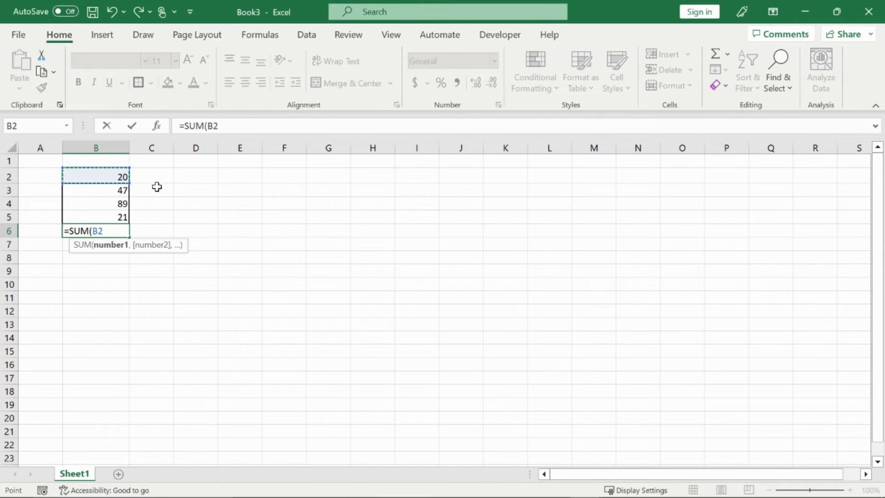
{"action": "type", "text": ","}
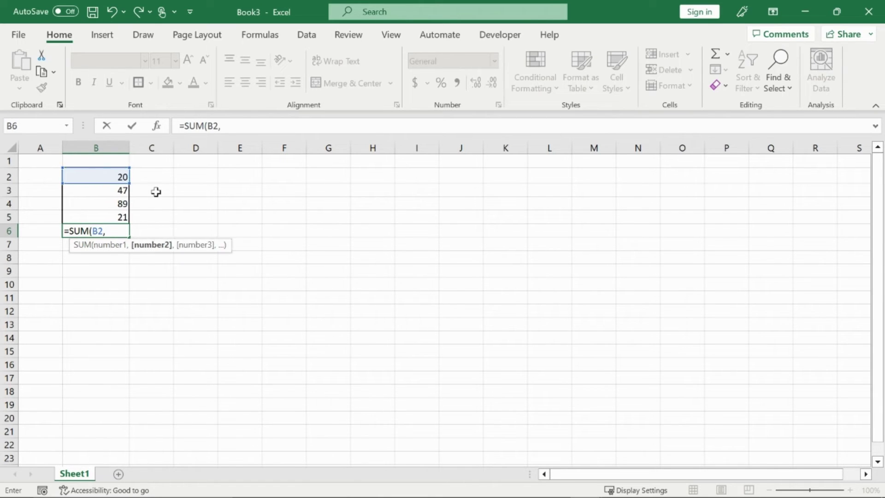
{"action": "left_click", "coordinate": [121, 194]}
{"action": "type", "text": ","}
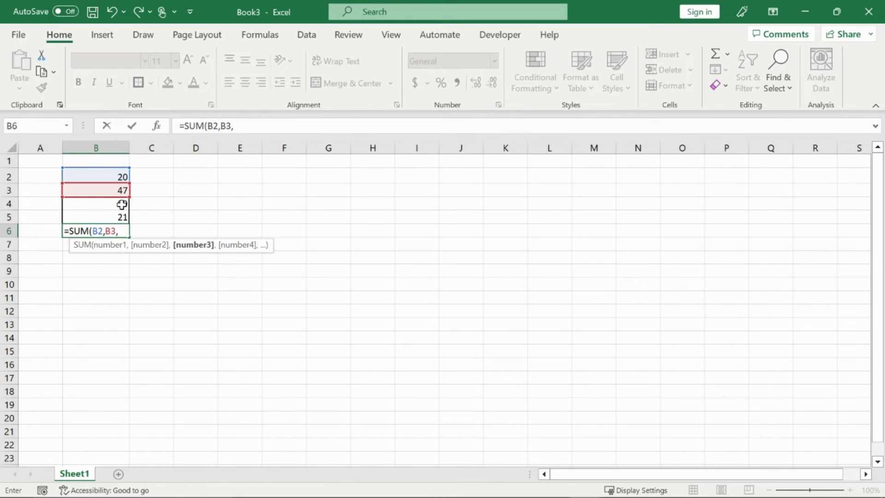
{"action": "left_click", "coordinate": [122, 203]}
{"action": "key", "text": "BackSpace"}
{"action": "key", "text": "BackSpace"}
{"action": "key", "text": "BackSpace"}
{"action": "key", "text": "BackSpace"}
{"action": "key", "text": "BackSpace"}
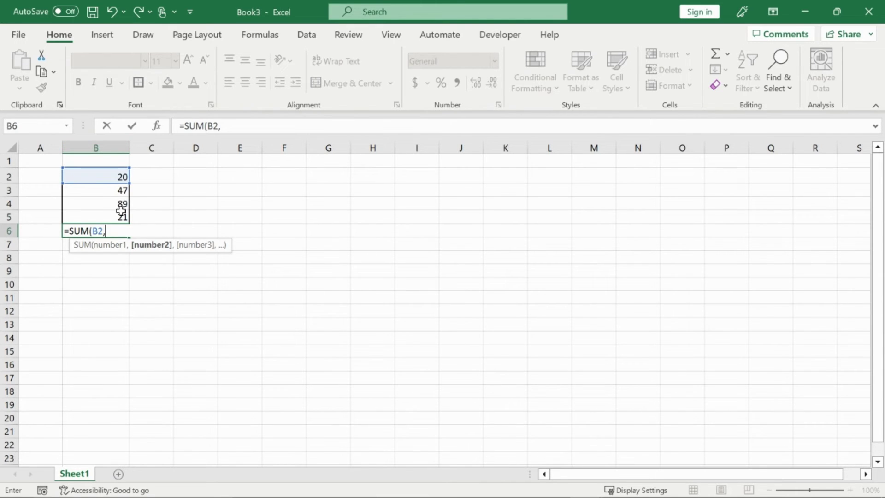
{"action": "left_click", "coordinate": [121, 217]}
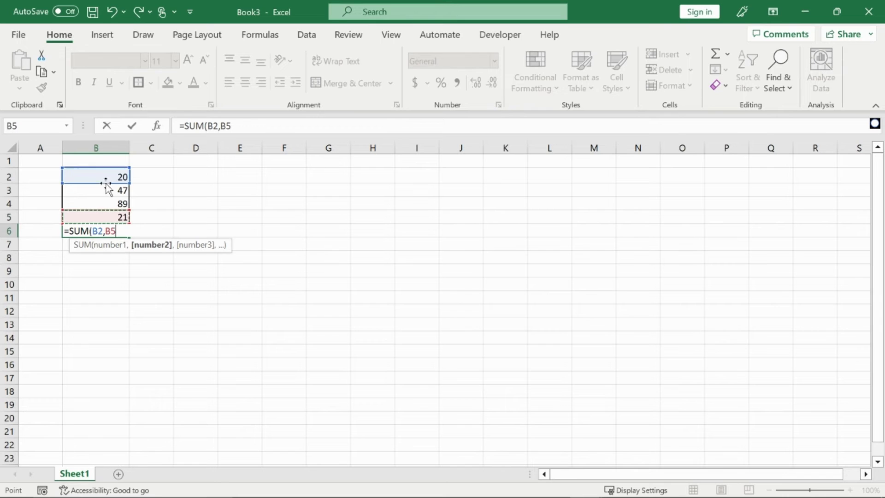
{"action": "key", "text": "BackSpace"}
{"action": "key", "text": "BackSpace"}
{"action": "key", "text": "BackSpace"}
{"action": "key", "text": "BackSpace"}
{"action": "key", "text": "BackSpace"}
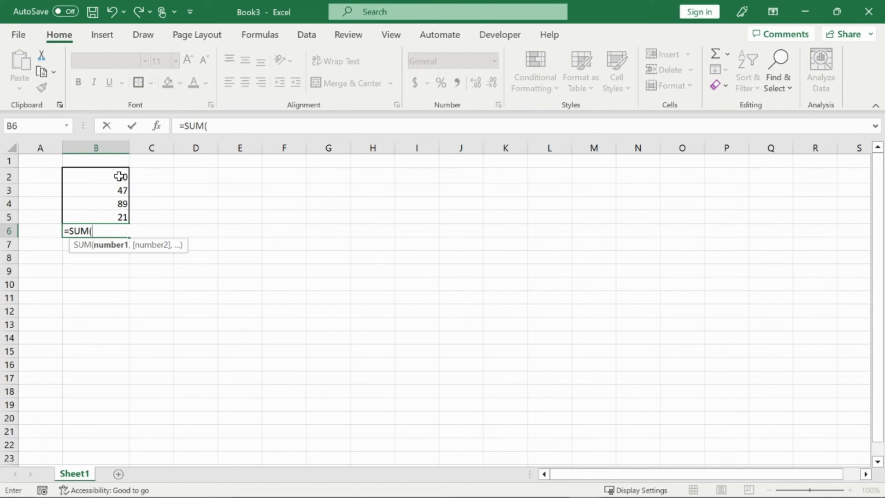
{"action": "left_click_drag", "start_coordinate": [119, 175], "coordinate": [115, 212]}
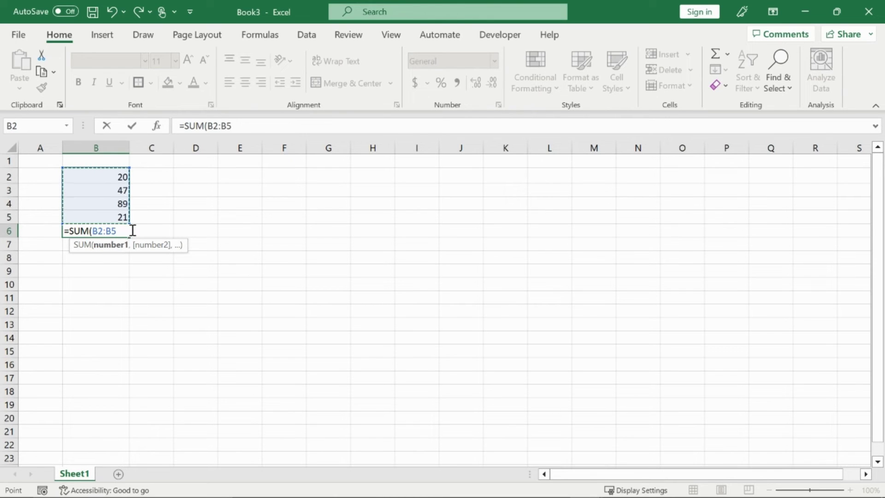
{"action": "type", "text": ")"}
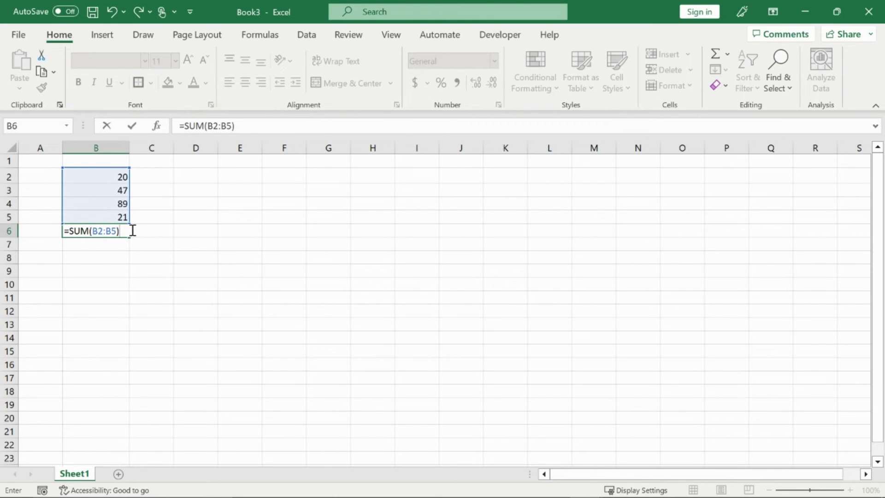
{"action": "key", "text": "Return"}
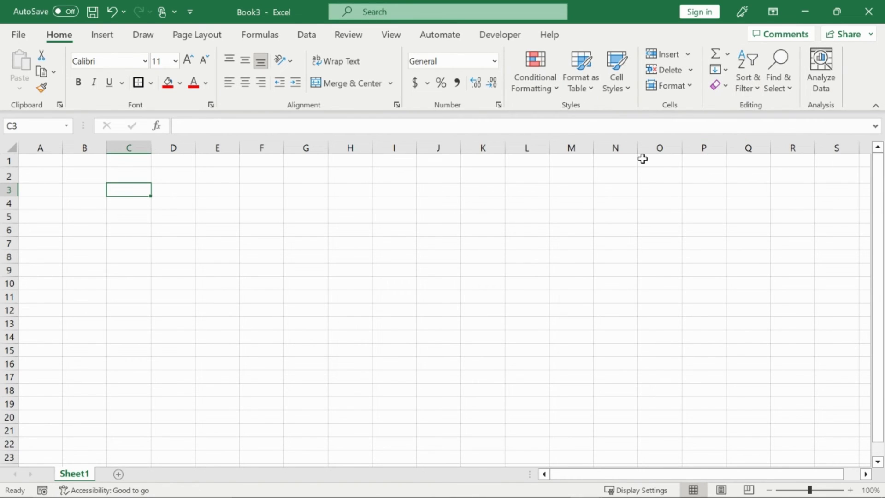
- Select the empty cells L6 and B2 on the now blank sheet
{"action": "left_click", "coordinate": [517, 228]}
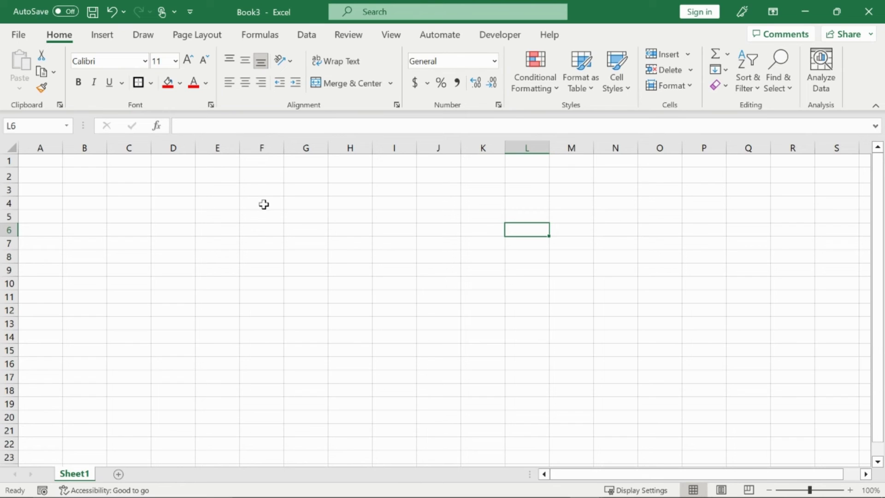
{"action": "left_click", "coordinate": [85, 175]}
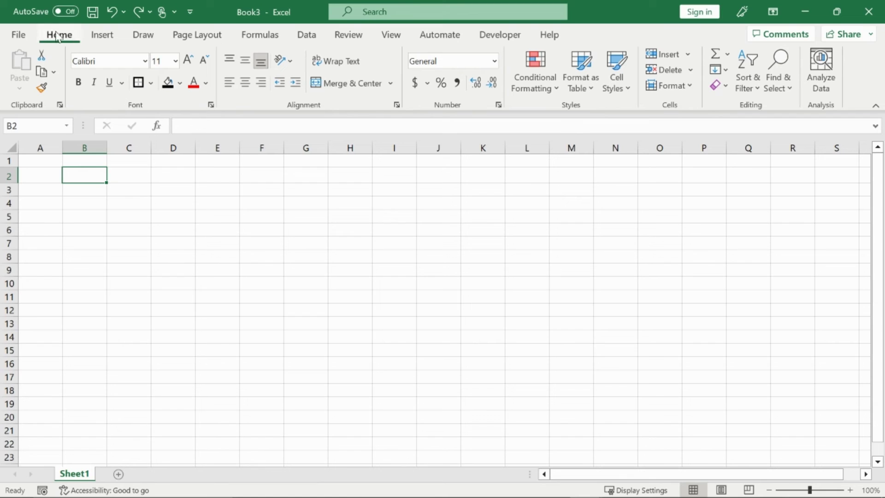
- Type the word Important into cell H6
{"action": "left_click", "coordinate": [358, 225]}
{"action": "type", "text": "Im"}
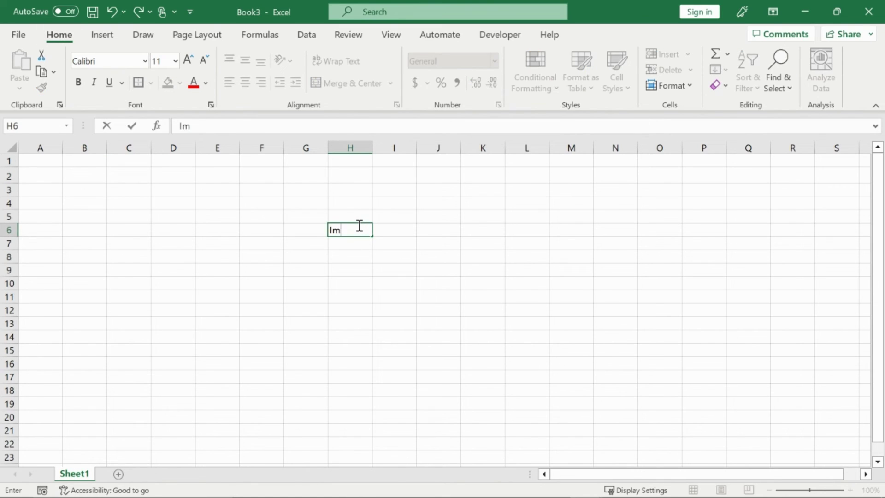
{"action": "type", "text": "portant"}
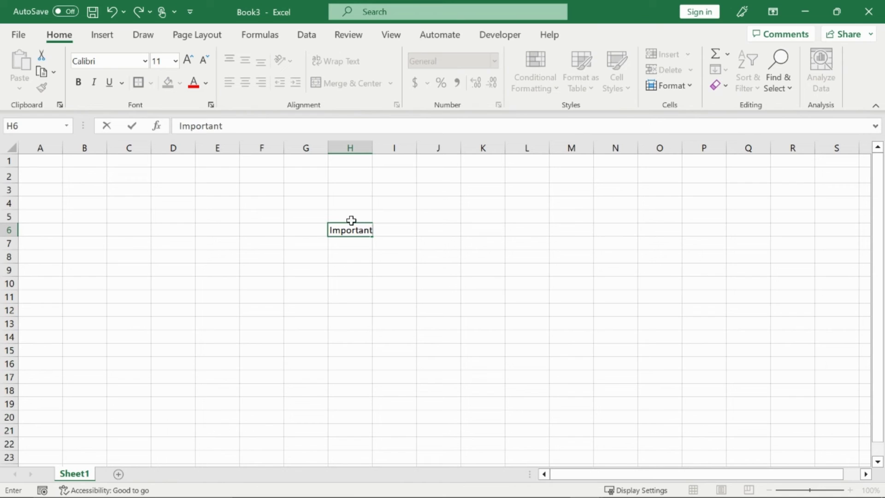
{"action": "left_click", "coordinate": [442, 257]}
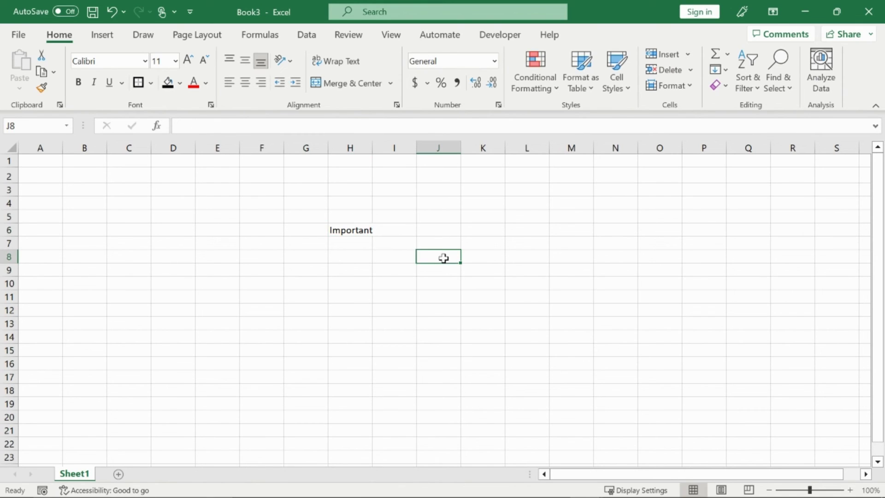
{"action": "left_click", "coordinate": [406, 229]}
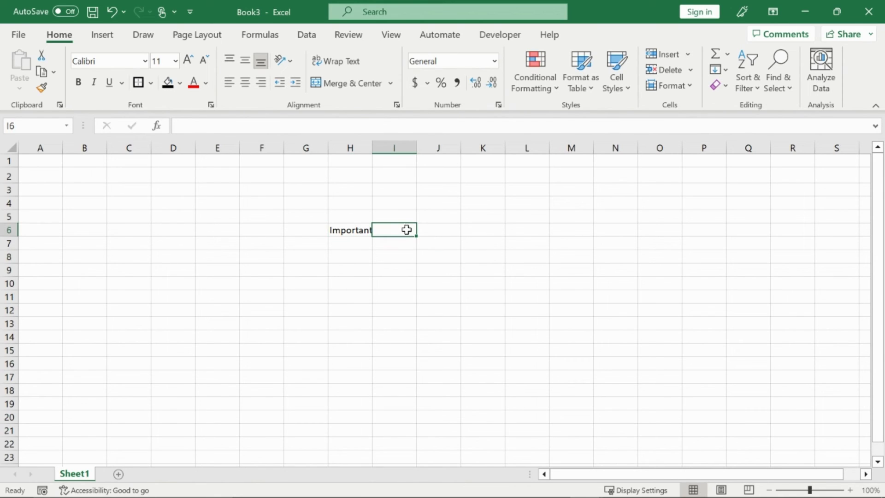
{"action": "left_click", "coordinate": [476, 226]}
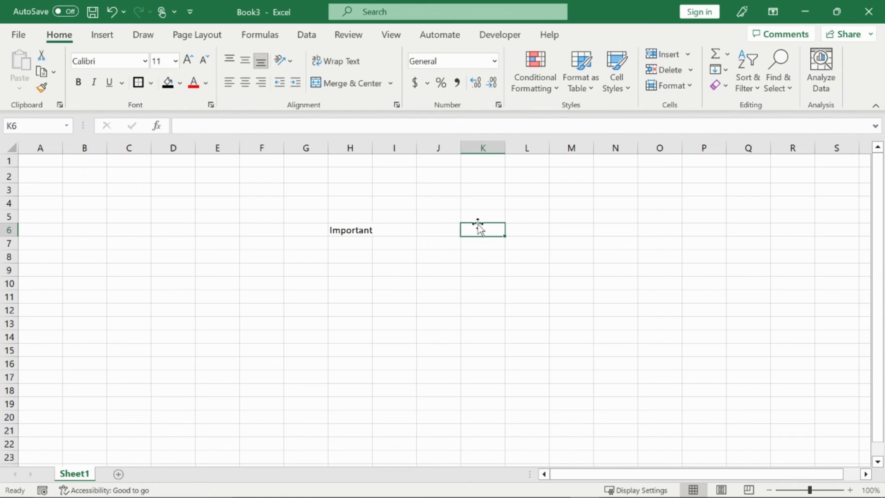
{"action": "left_click", "coordinate": [367, 231]}
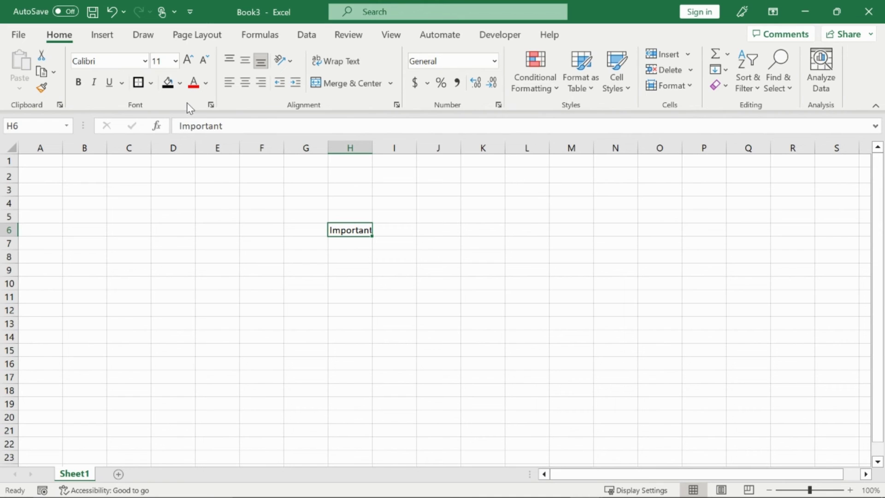
- Set Important to 36 pt and autofit column H to the text
{"action": "left_click", "coordinate": [176, 61]}
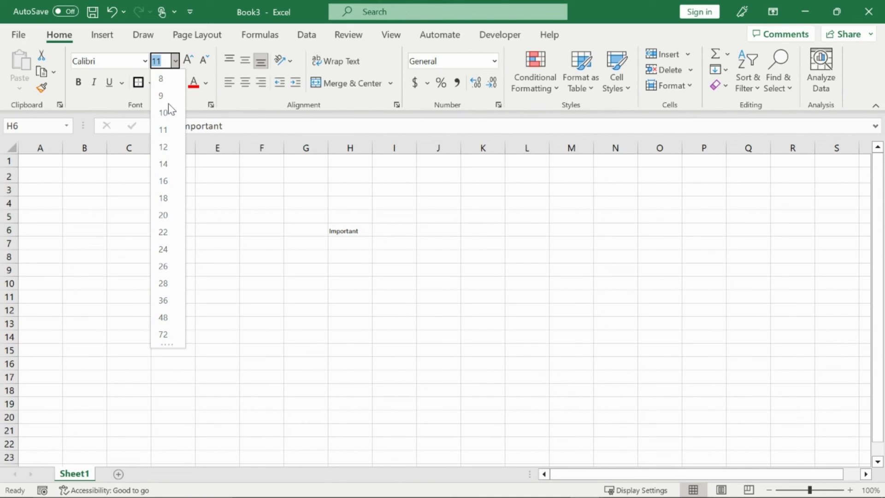
{"action": "left_click", "coordinate": [163, 300]}
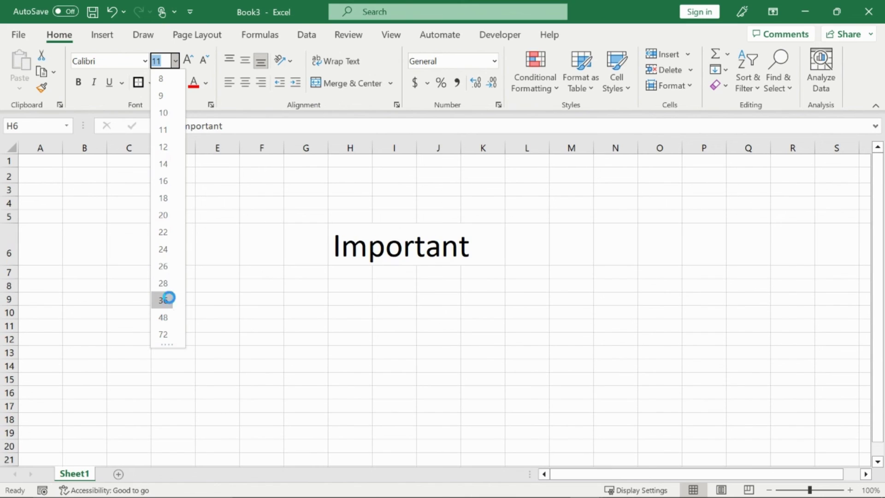
{"action": "left_click", "coordinate": [352, 290]}
{"action": "left_click", "coordinate": [360, 236]}
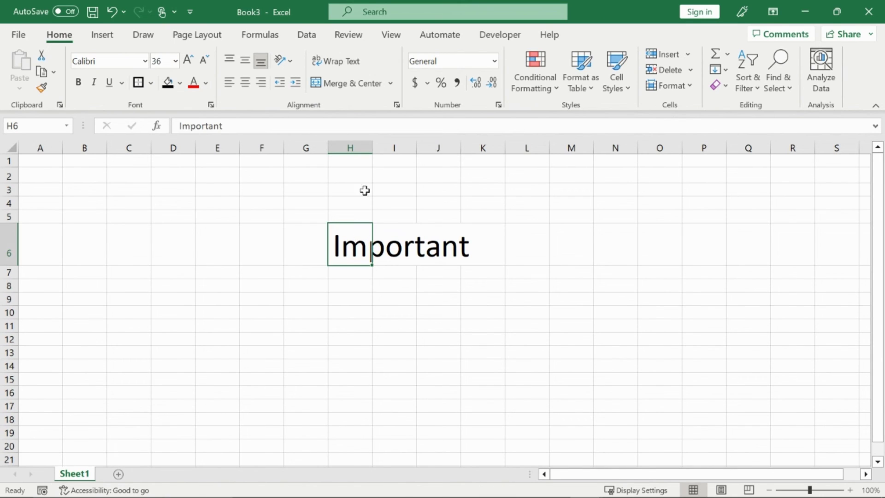
{"action": "double_click", "coordinate": [371, 147]}
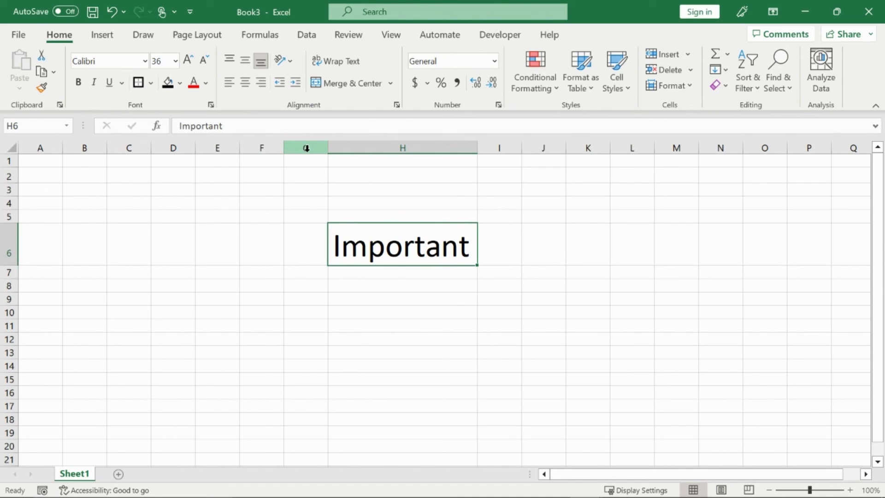
- Color the Important text red and fill cell H6 black
{"action": "left_click", "coordinate": [207, 84]}
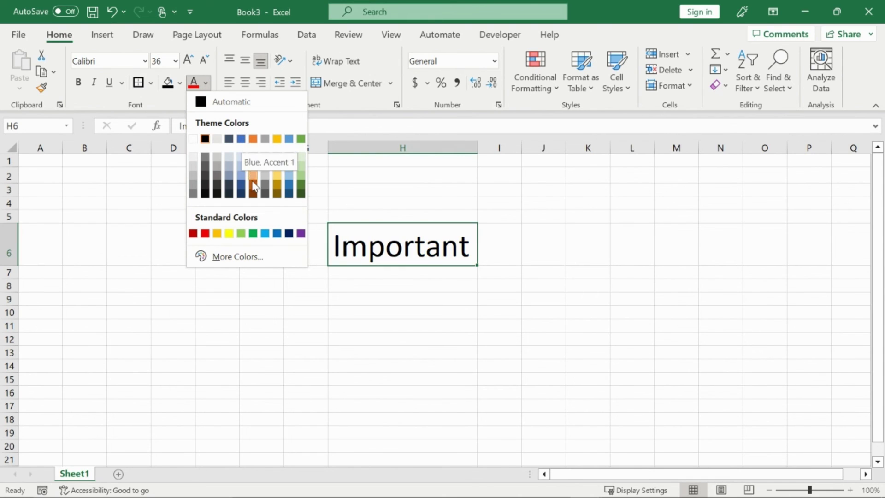
{"action": "left_click", "coordinate": [205, 234]}
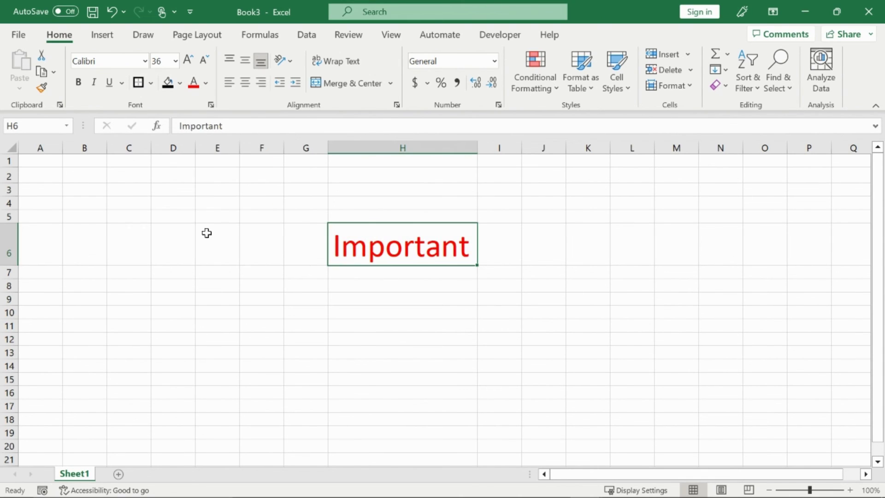
{"action": "left_click", "coordinate": [180, 83]}
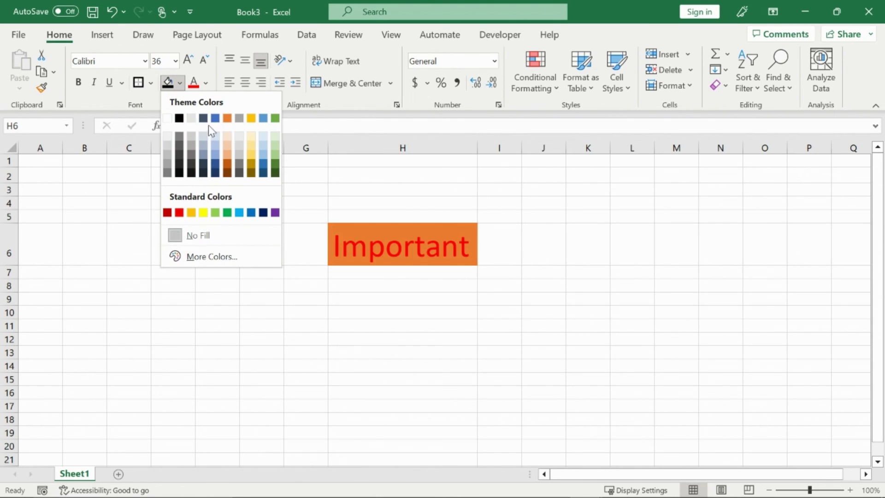
{"action": "left_click", "coordinate": [182, 119]}
{"action": "left_click", "coordinate": [392, 184]}
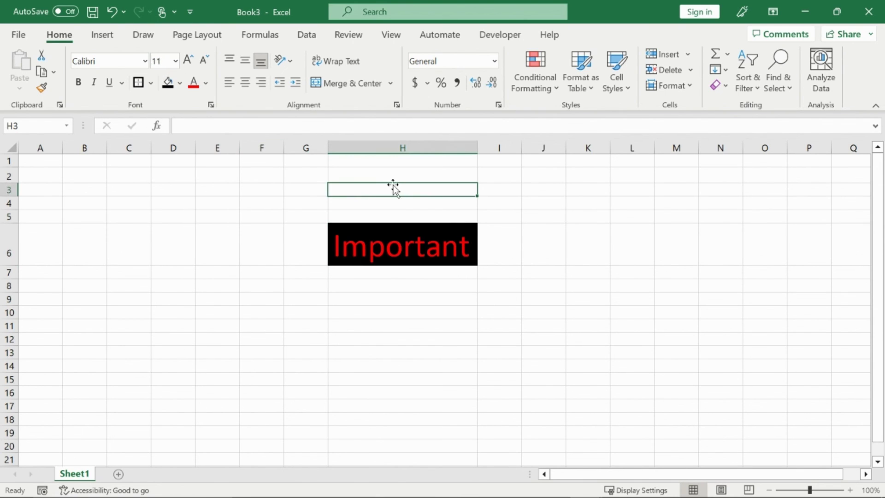
{"action": "left_click", "coordinate": [450, 228]}
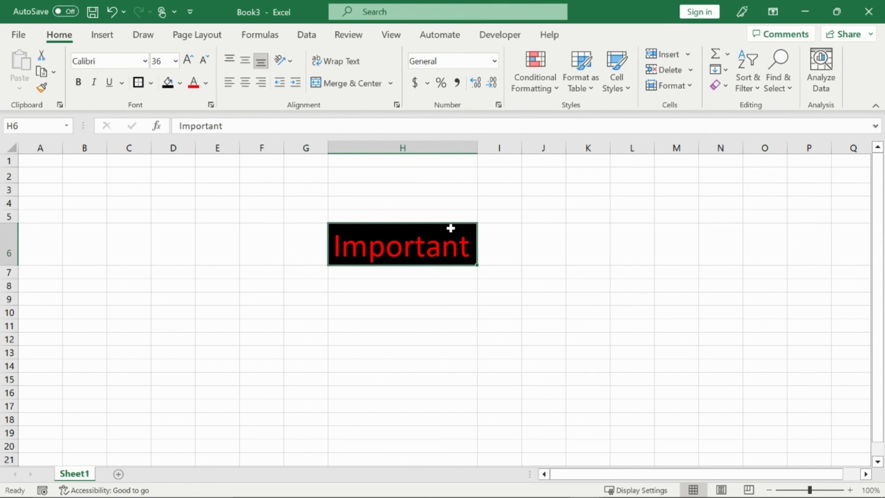
- Switch Important to Amasis MT Pro Black, autofit column H, and add italic and underline
{"action": "left_click", "coordinate": [145, 62]}
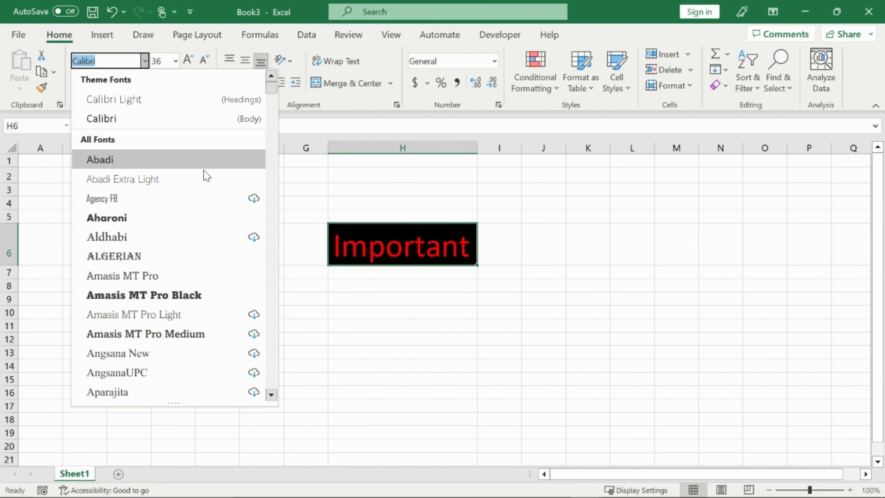
{"action": "scroll", "coordinate": [198, 202], "scroll_direction": "down", "scroll_amount": 1}
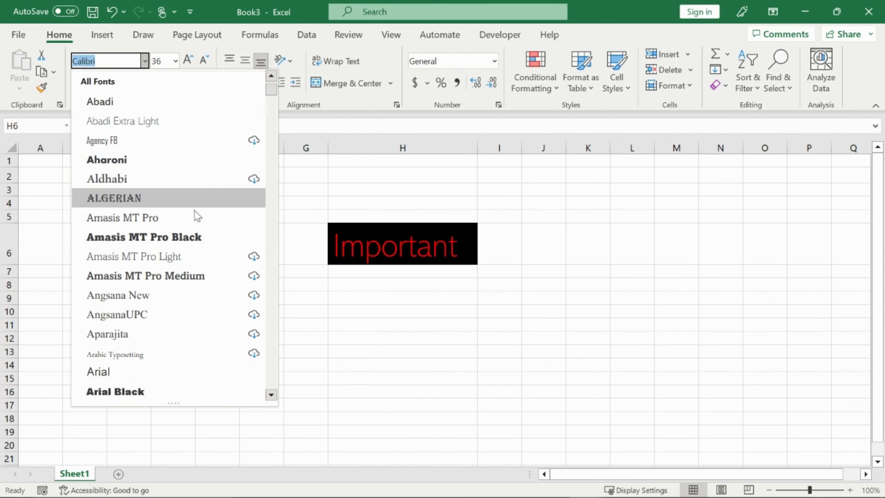
{"action": "left_click", "coordinate": [201, 237]}
{"action": "double_click", "coordinate": [476, 147]}
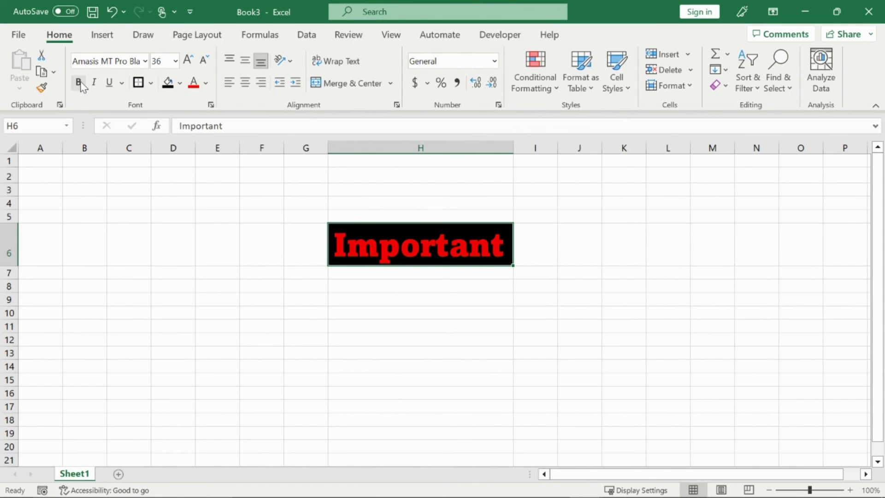
{"action": "left_click", "coordinate": [95, 83]}
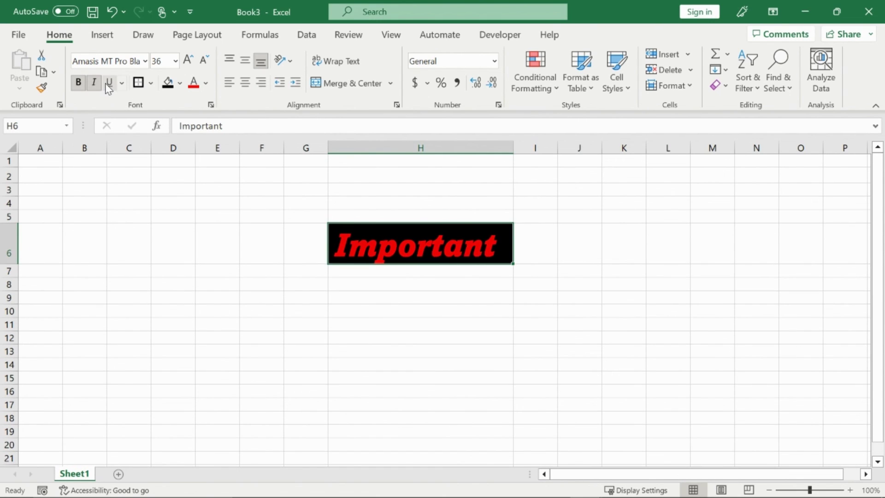
{"action": "left_click", "coordinate": [109, 82]}
{"action": "left_click", "coordinate": [464, 202]}
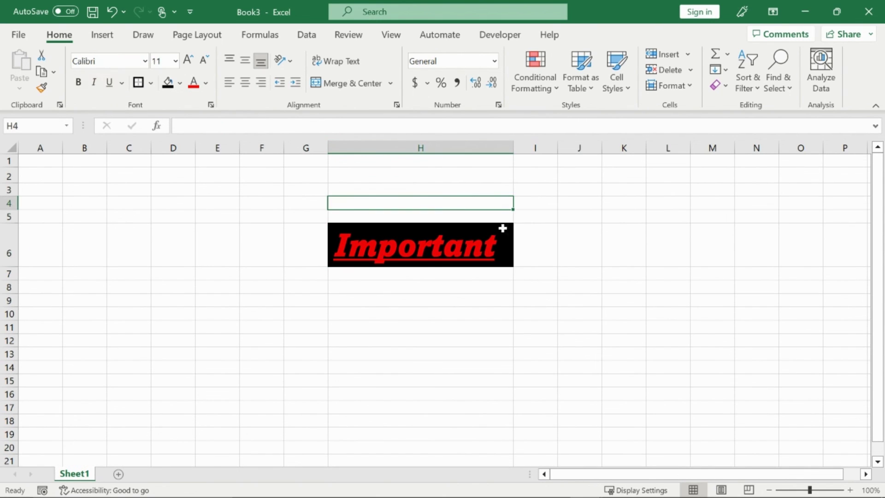
{"action": "left_click", "coordinate": [488, 249]}
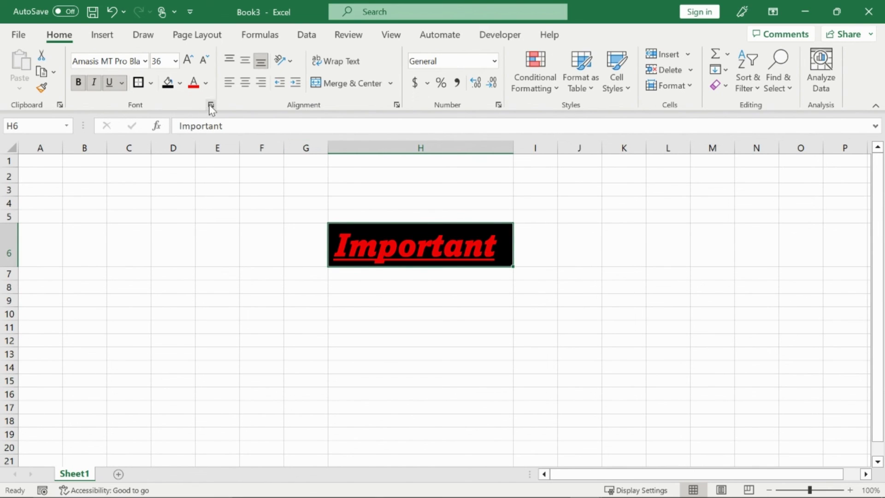
- Step the font size down and up, settling back at 36 pt
{"action": "left_click", "coordinate": [204, 60]}
{"action": "left_click", "coordinate": [188, 61]}
{"action": "left_click", "coordinate": [188, 60]}
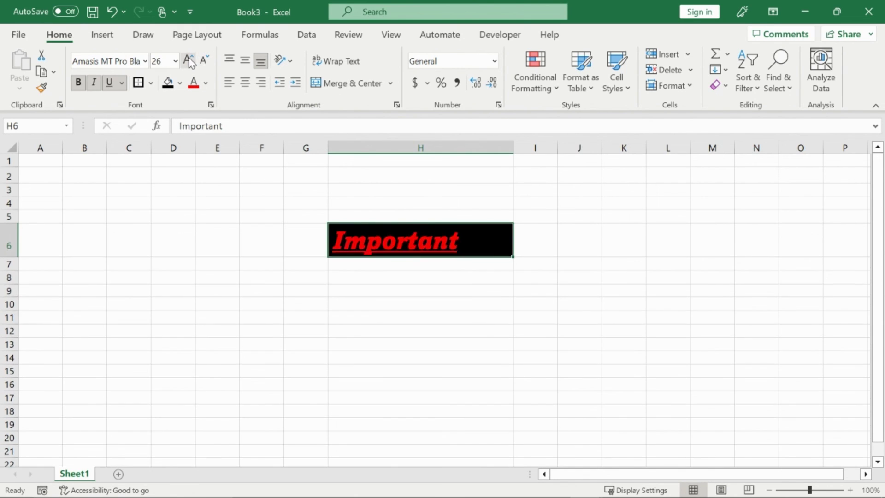
{"action": "left_click", "coordinate": [188, 60]}
{"action": "left_click", "coordinate": [204, 61]}
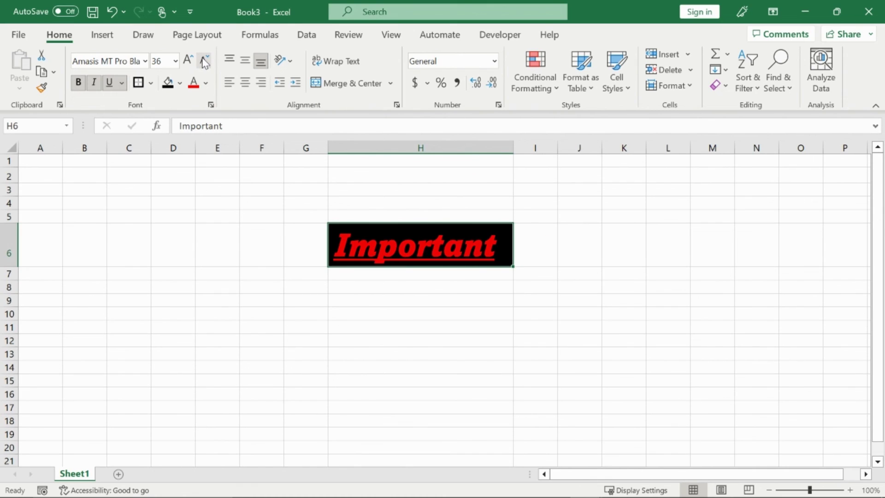
{"action": "left_click", "coordinate": [437, 215]}
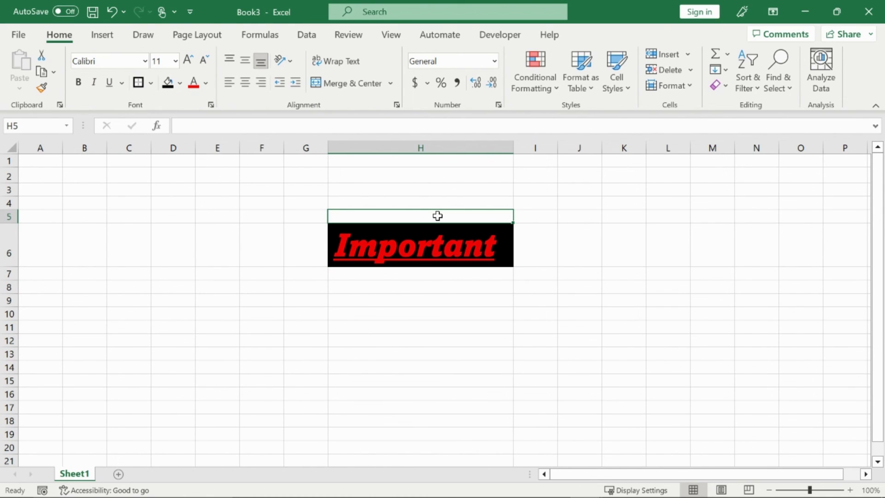